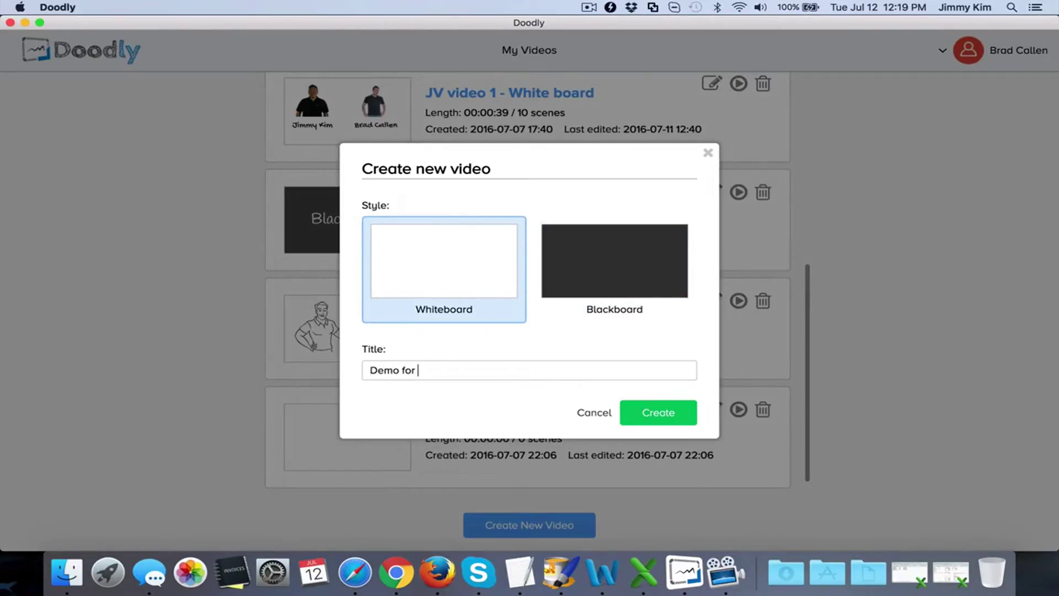
{"action": "type", "text": "JV's"}
Create the whiteboard video 'Demo for JV's' and open it in the editor
{"action": "left_click", "coordinate": [658, 412]}
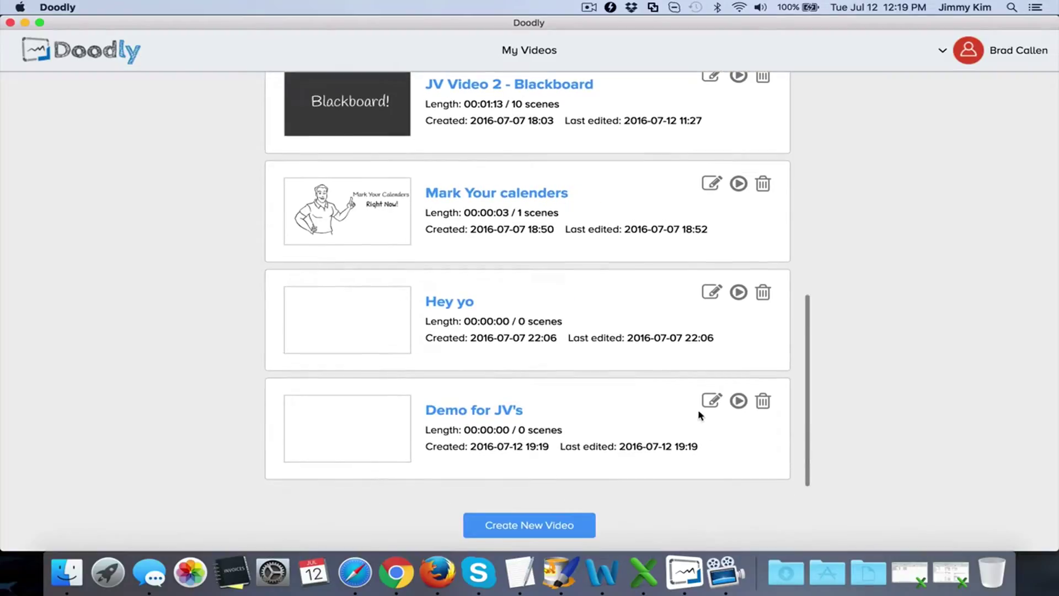
{"action": "left_click", "coordinate": [711, 402]}
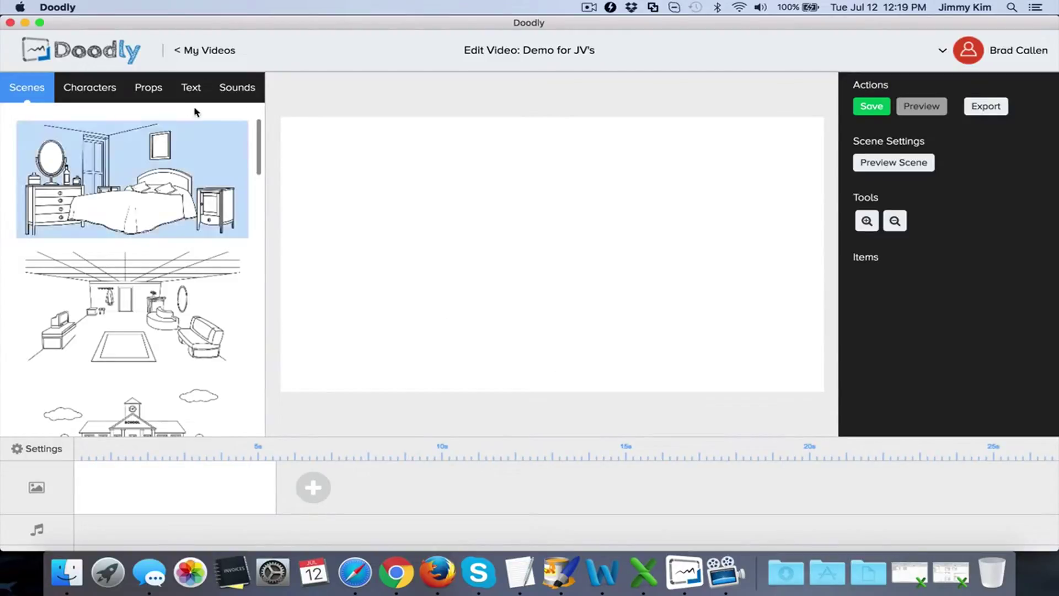
Open the Characters library and browse through its poses
{"action": "left_click", "coordinate": [89, 87]}
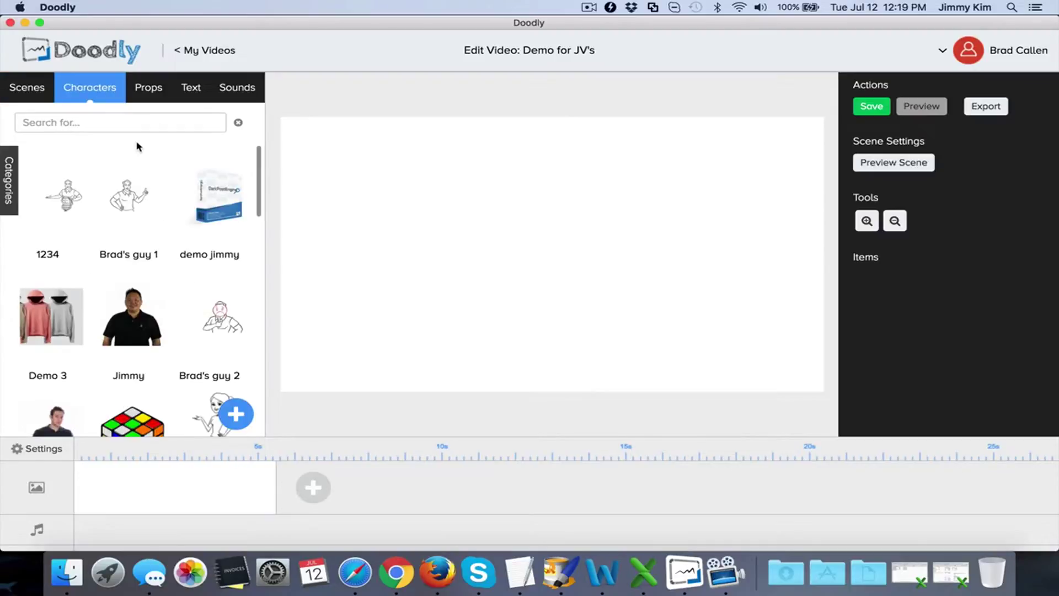
{"action": "scroll", "coordinate": [137, 149], "scroll_direction": "down", "scroll_amount": 4}
{"action": "scroll", "coordinate": [132, 182], "scroll_direction": "down", "scroll_amount": 4}
{"action": "scroll", "coordinate": [130, 195], "scroll_direction": "down", "scroll_amount": 3}
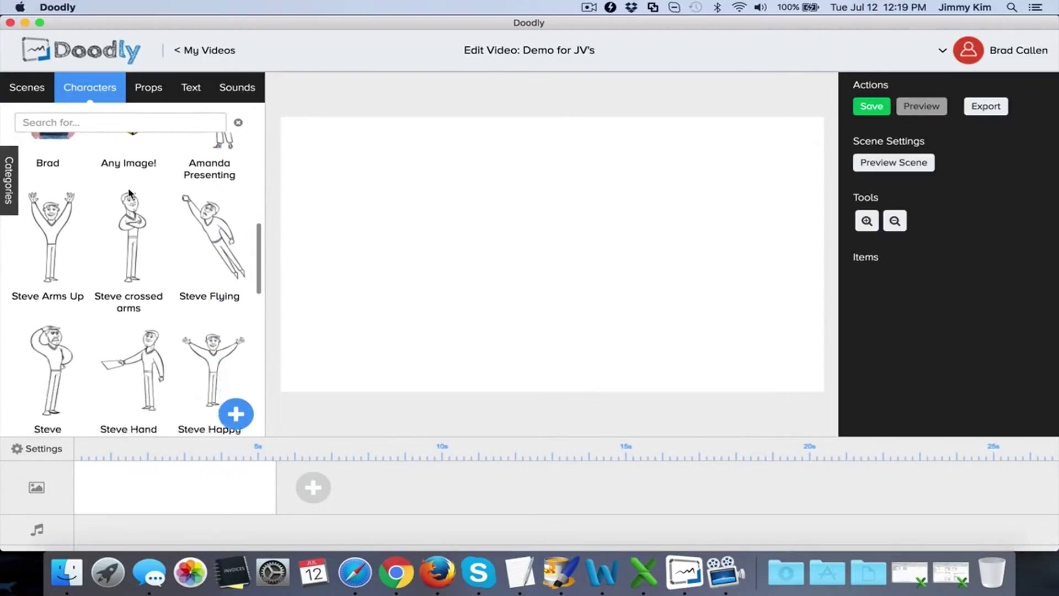
{"action": "scroll", "coordinate": [130, 192], "scroll_direction": "down", "scroll_amount": 4}
{"action": "scroll", "coordinate": [129, 193], "scroll_direction": "up", "scroll_amount": 6}
{"action": "scroll", "coordinate": [130, 192], "scroll_direction": "up", "scroll_amount": 3}
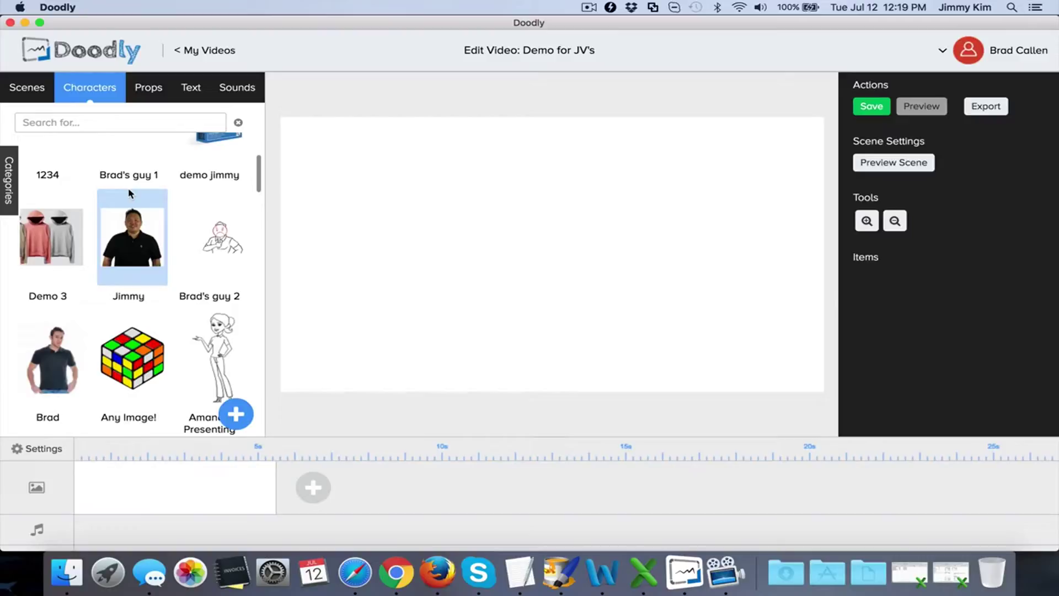
{"action": "scroll", "coordinate": [130, 195], "scroll_direction": "down", "scroll_amount": 4}
{"action": "scroll", "coordinate": [130, 194], "scroll_direction": "down", "scroll_amount": 4}
{"action": "scroll", "coordinate": [130, 194], "scroll_direction": "down", "scroll_amount": 4}
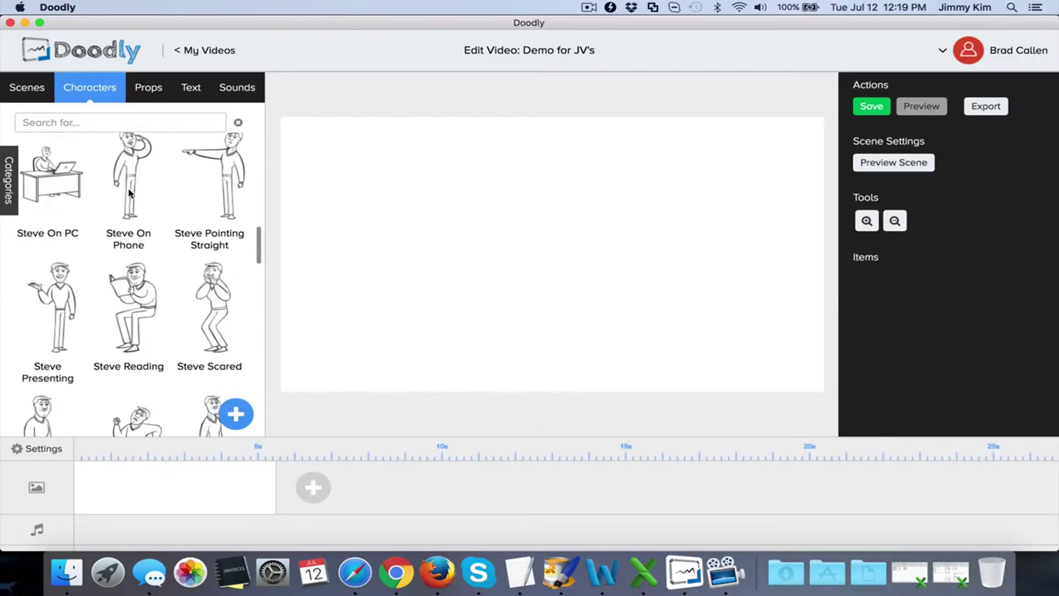
{"action": "scroll", "coordinate": [130, 193], "scroll_direction": "down", "scroll_amount": 4}
{"action": "scroll", "coordinate": [131, 192], "scroll_direction": "down", "scroll_amount": 4}
{"action": "scroll", "coordinate": [130, 192], "scroll_direction": "down", "scroll_amount": 4}
{"action": "scroll", "coordinate": [130, 193], "scroll_direction": "down", "scroll_amount": 3}
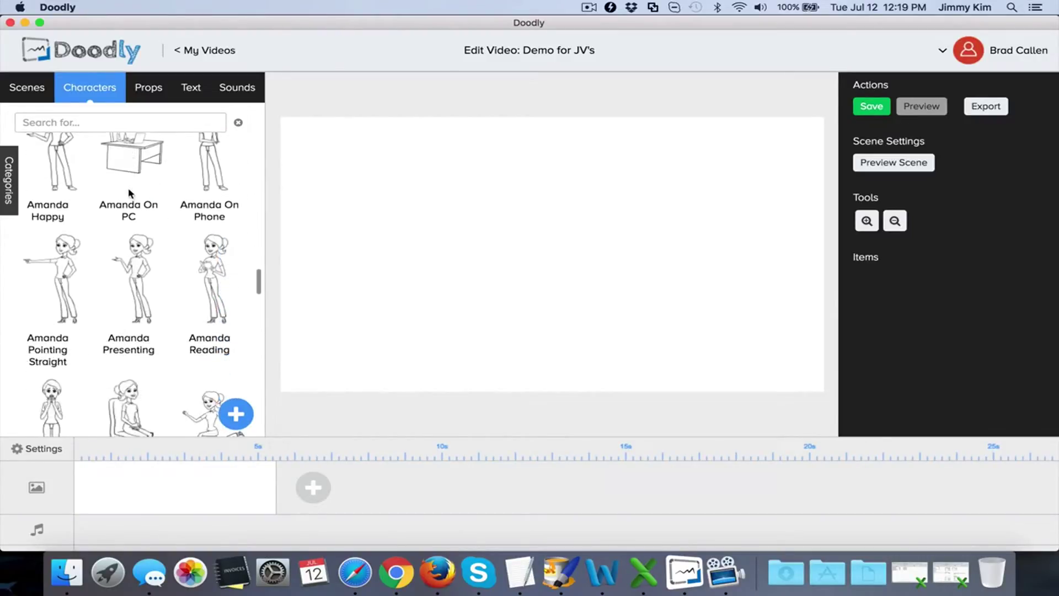
{"action": "scroll", "coordinate": [130, 192], "scroll_direction": "down", "scroll_amount": 4}
{"action": "scroll", "coordinate": [130, 192], "scroll_direction": "down", "scroll_amount": 4}
{"action": "scroll", "coordinate": [130, 192], "scroll_direction": "down", "scroll_amount": 4}
{"action": "scroll", "coordinate": [129, 192], "scroll_direction": "down", "scroll_amount": 3}
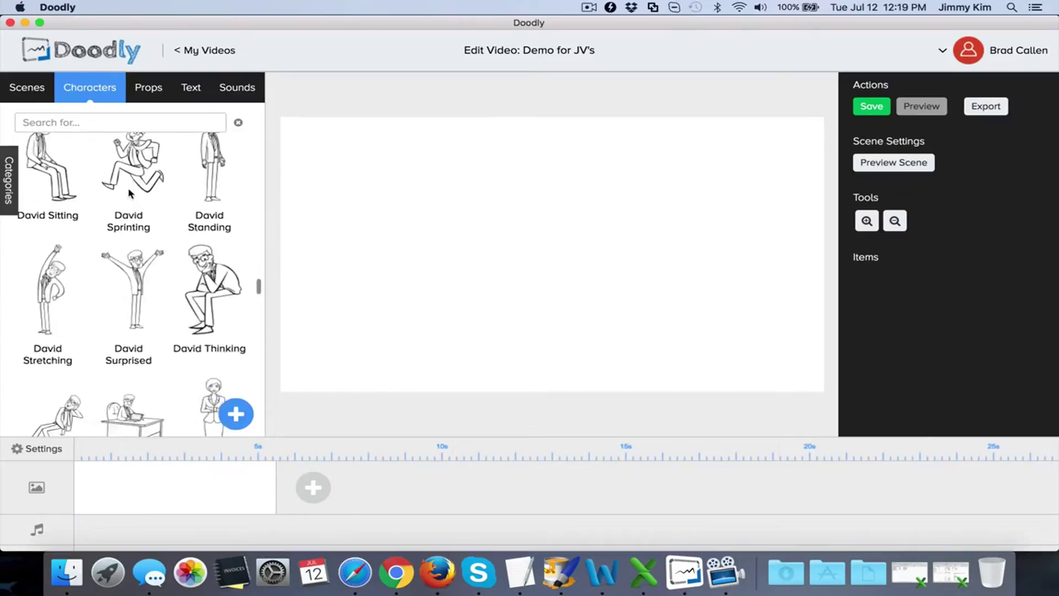
{"action": "scroll", "coordinate": [130, 193], "scroll_direction": "down", "scroll_amount": 4}
{"action": "scroll", "coordinate": [131, 193], "scroll_direction": "down", "scroll_amount": 4}
{"action": "scroll", "coordinate": [130, 193], "scroll_direction": "down", "scroll_amount": 4}
{"action": "scroll", "coordinate": [130, 193], "scroll_direction": "down", "scroll_amount": 4}
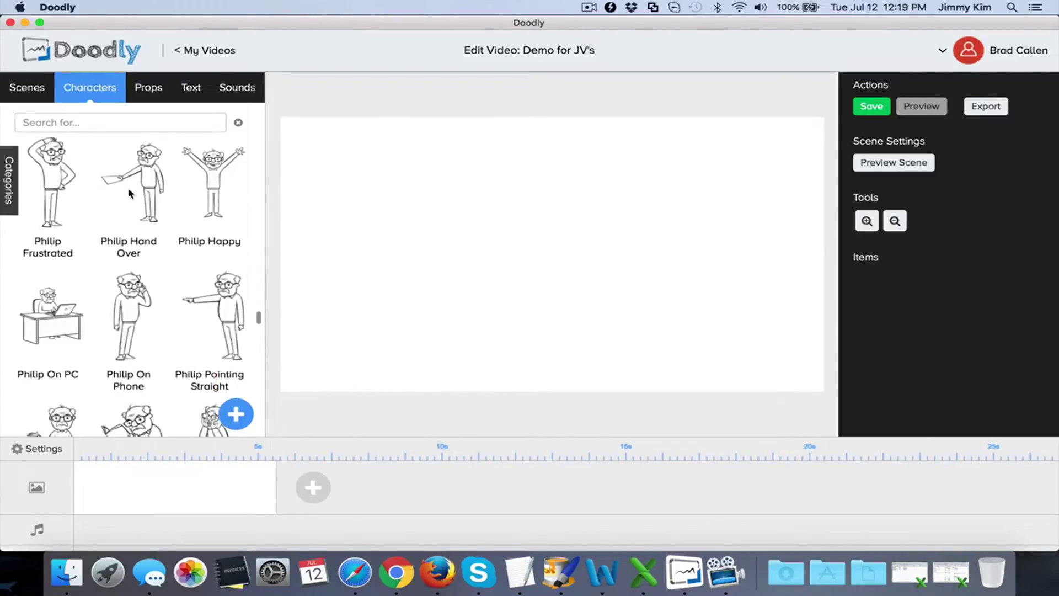
{"action": "scroll", "coordinate": [130, 192], "scroll_direction": "down", "scroll_amount": 4}
{"action": "scroll", "coordinate": [130, 194], "scroll_direction": "down", "scroll_amount": 4}
{"action": "scroll", "coordinate": [130, 192], "scroll_direction": "down", "scroll_amount": 4}
{"action": "scroll", "coordinate": [130, 193], "scroll_direction": "down", "scroll_amount": 4}
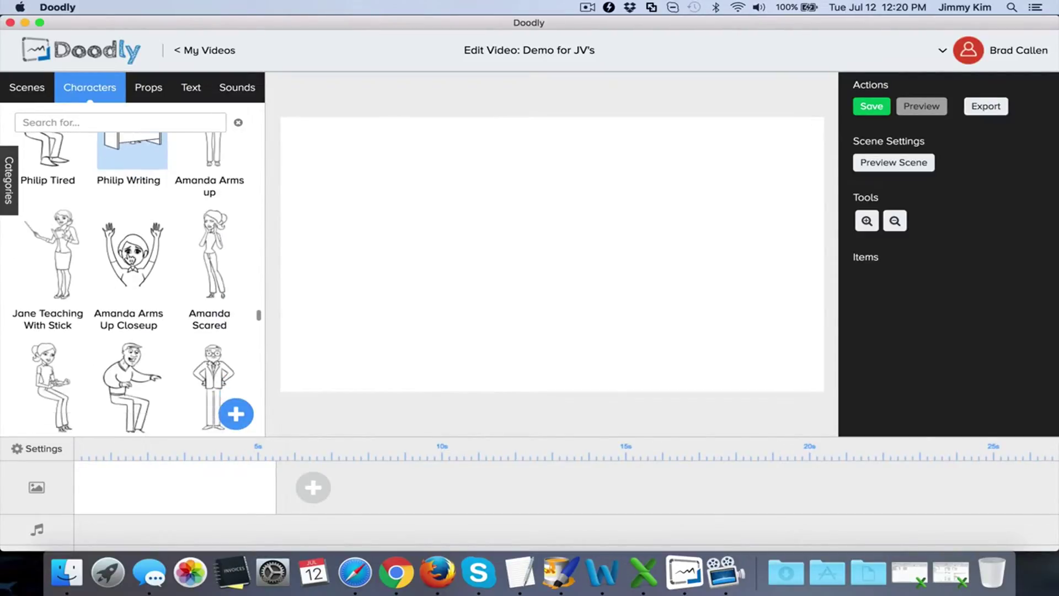
{"action": "scroll", "coordinate": [131, 258], "scroll_direction": "down", "scroll_amount": 4}
{"action": "scroll", "coordinate": [130, 259], "scroll_direction": "down", "scroll_amount": 2}
{"action": "scroll", "coordinate": [130, 258], "scroll_direction": "down", "scroll_amount": 2}
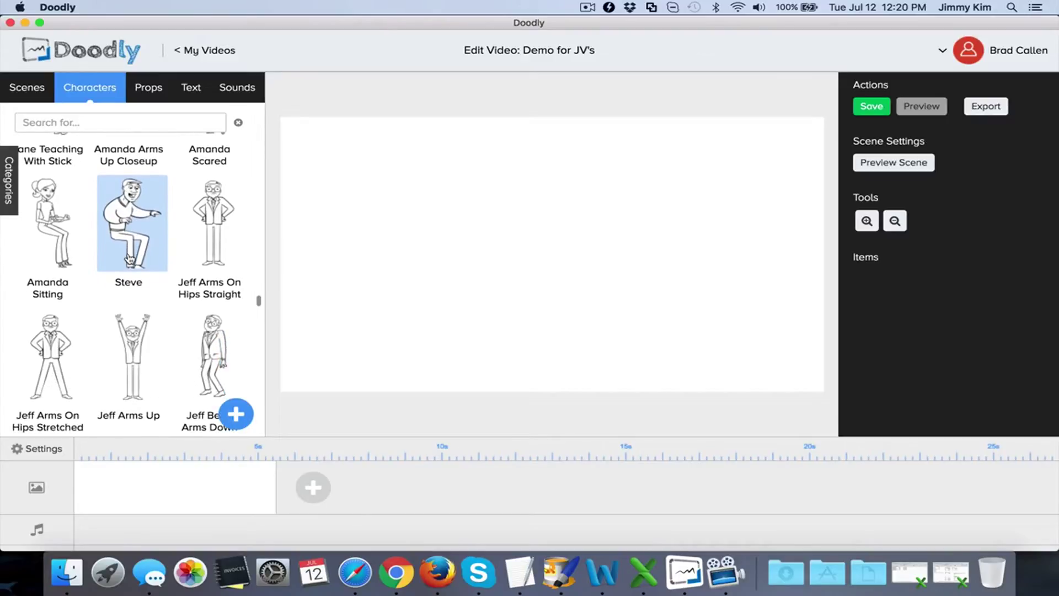
{"action": "scroll", "coordinate": [130, 258], "scroll_direction": "down", "scroll_amount": 2}
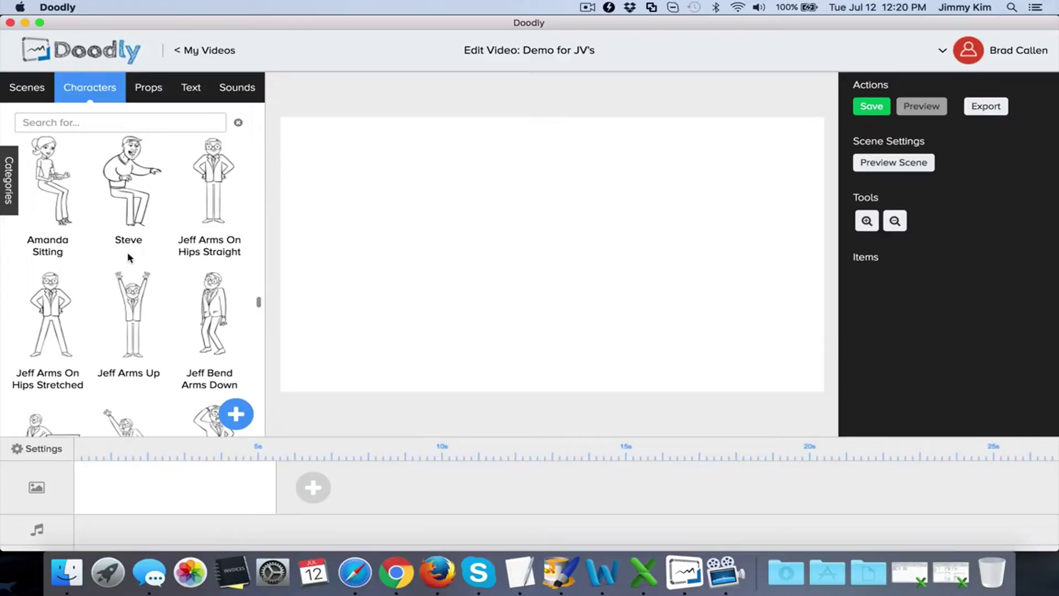
Add the Play Button prop and size and position it large on the canvas
{"action": "left_click", "coordinate": [151, 98]}
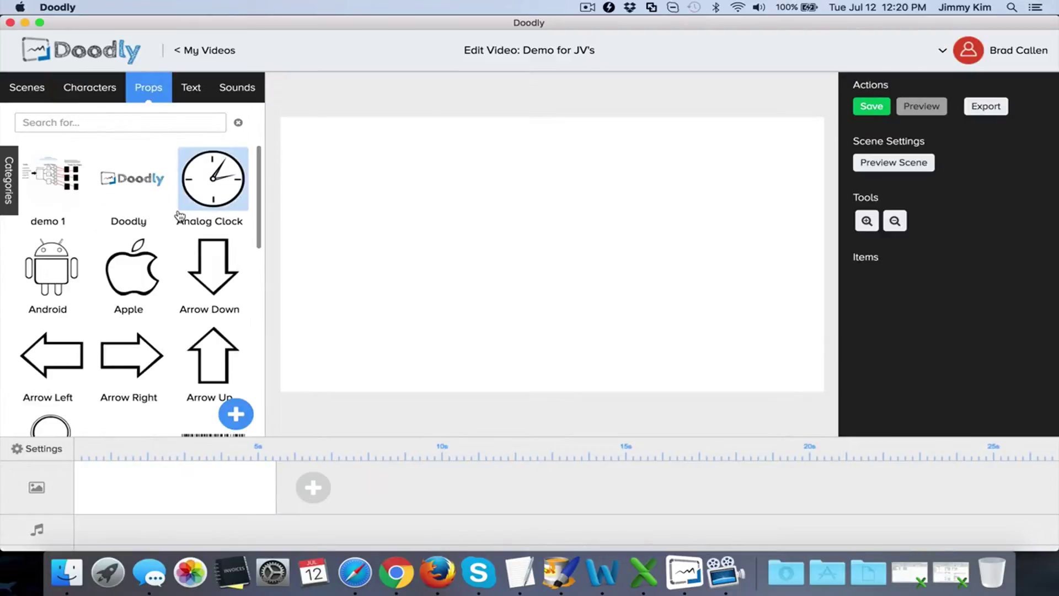
{"action": "scroll", "coordinate": [179, 215], "scroll_direction": "down", "scroll_amount": 3}
{"action": "scroll", "coordinate": [177, 215], "scroll_direction": "down", "scroll_amount": 4}
{"action": "scroll", "coordinate": [180, 217], "scroll_direction": "down", "scroll_amount": 2}
{"action": "scroll", "coordinate": [180, 216], "scroll_direction": "down", "scroll_amount": 3}
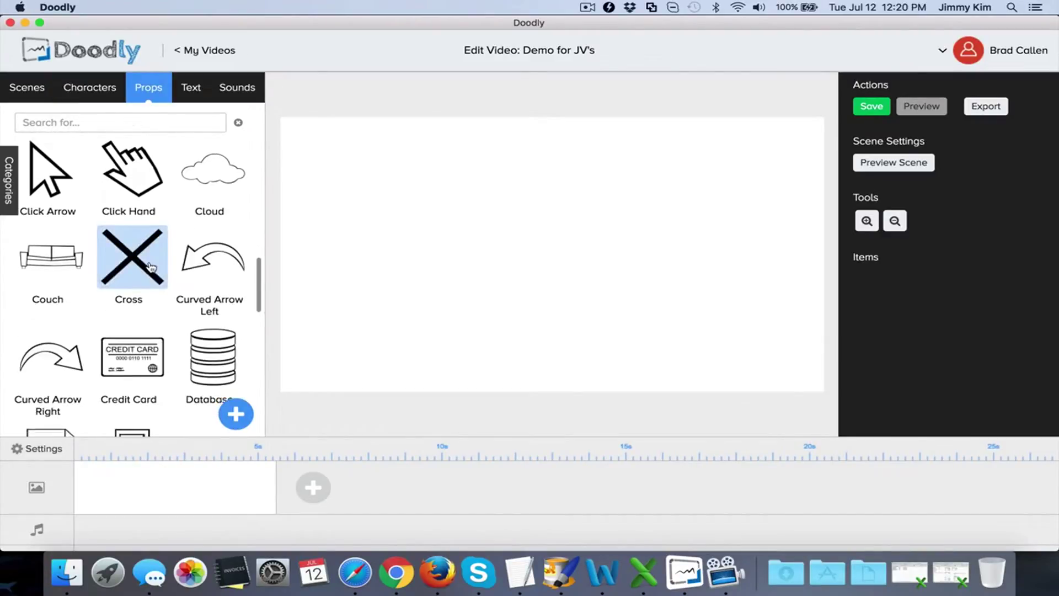
{"action": "scroll", "coordinate": [166, 231], "scroll_direction": "down", "scroll_amount": 3}
{"action": "scroll", "coordinate": [157, 248], "scroll_direction": "down", "scroll_amount": 3}
{"action": "scroll", "coordinate": [151, 266], "scroll_direction": "down", "scroll_amount": 3}
{"action": "scroll", "coordinate": [151, 267], "scroll_direction": "down", "scroll_amount": 5}
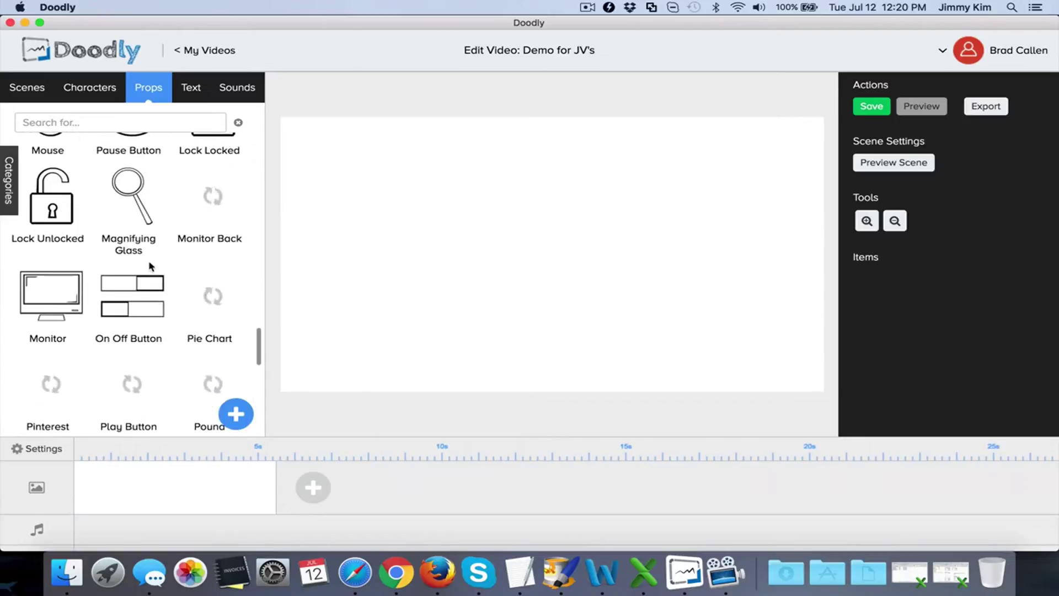
{"action": "scroll", "coordinate": [151, 266], "scroll_direction": "down", "scroll_amount": 2}
{"action": "scroll", "coordinate": [151, 266], "scroll_direction": "down", "scroll_amount": 2}
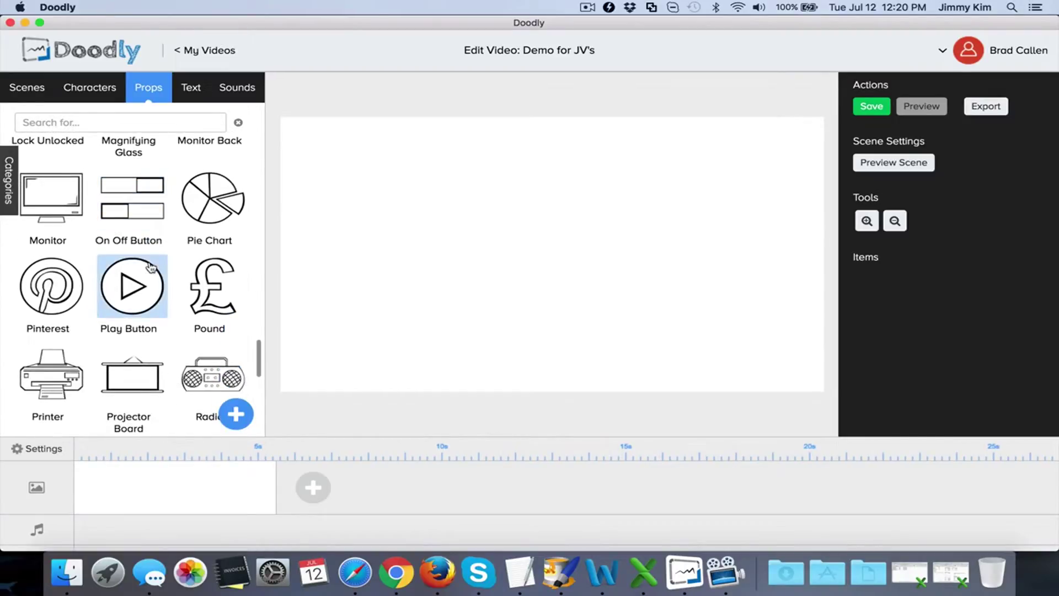
{"action": "scroll", "coordinate": [151, 266], "scroll_direction": "down", "scroll_amount": 3}
{"action": "scroll", "coordinate": [151, 267], "scroll_direction": "down", "scroll_amount": 2}
{"action": "scroll", "coordinate": [152, 266], "scroll_direction": "down", "scroll_amount": 3}
{"action": "scroll", "coordinate": [151, 267], "scroll_direction": "down", "scroll_amount": 1}
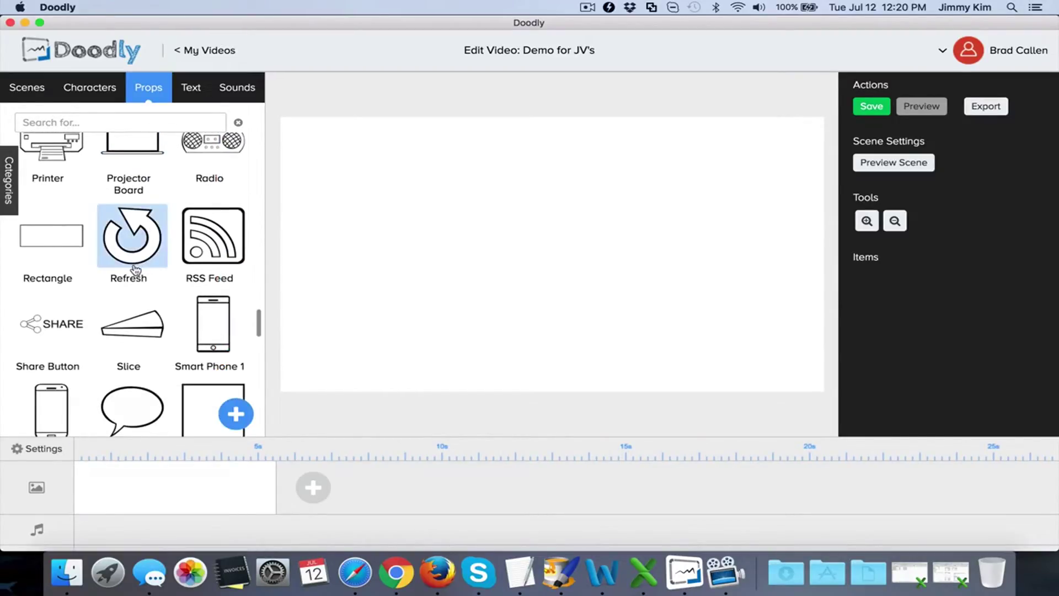
{"action": "scroll", "coordinate": [136, 268], "scroll_direction": "up", "scroll_amount": 5}
{"action": "double_click", "coordinate": [132, 265]}
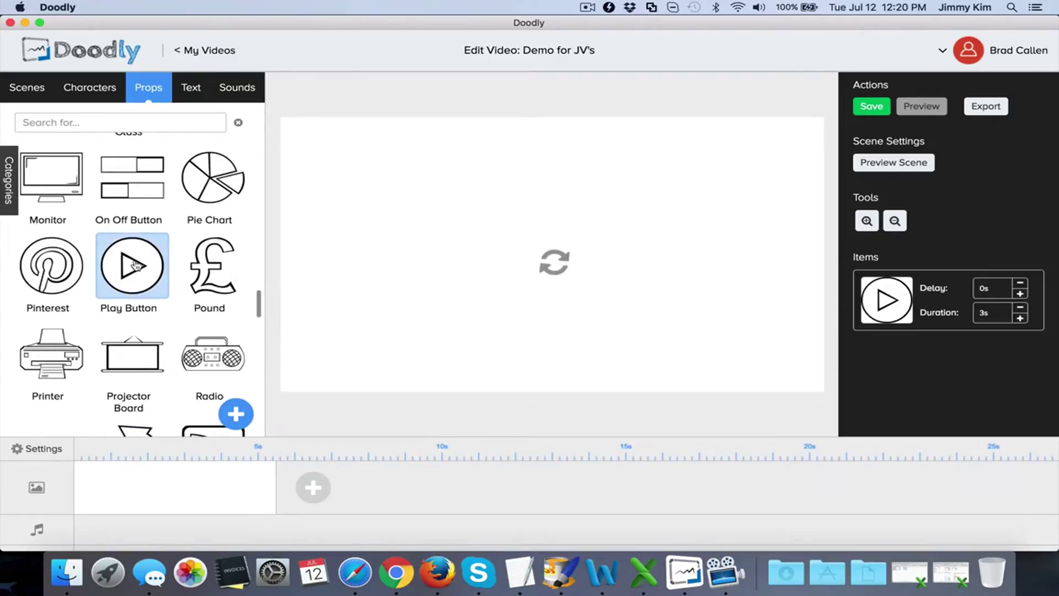
{"action": "left_click", "coordinate": [585, 262]}
{"action": "left_click_drag", "start_coordinate": [585, 262], "coordinate": [438, 207]}
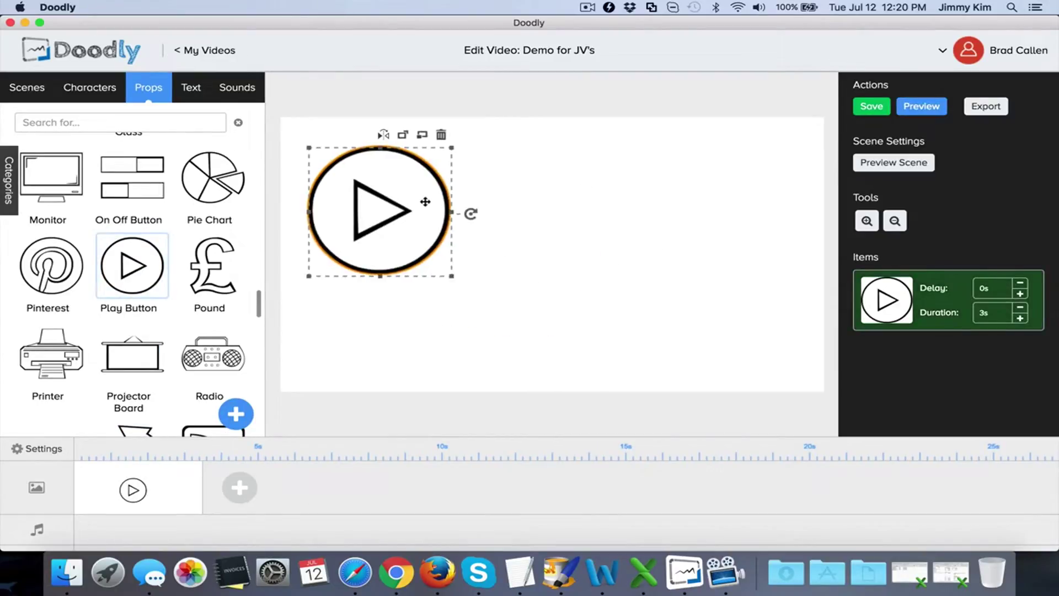
{"action": "left_click_drag", "start_coordinate": [450, 277], "coordinate": [540, 356]}
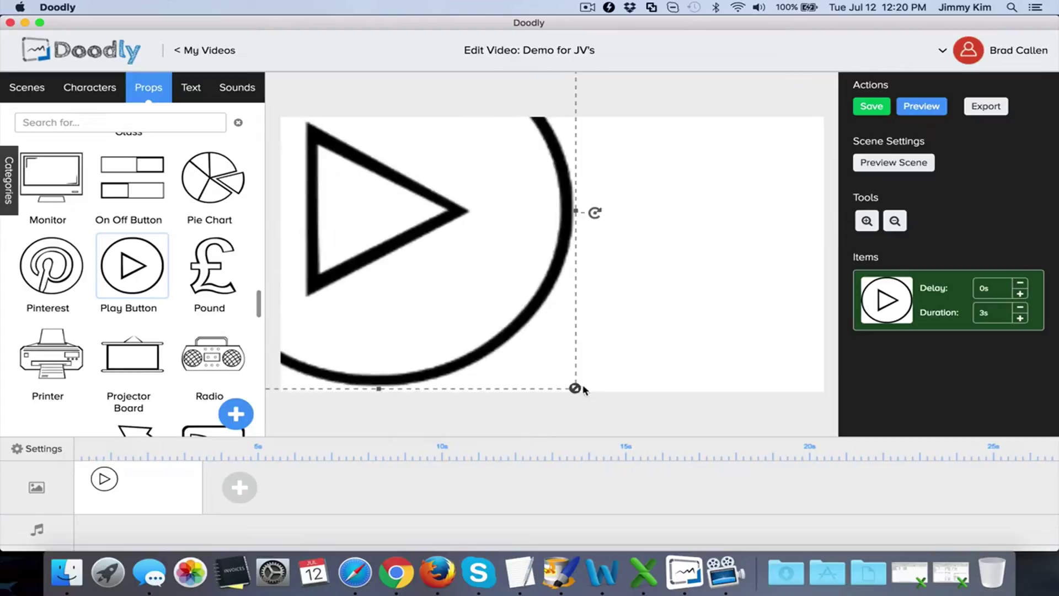
{"action": "left_click", "coordinate": [569, 335]}
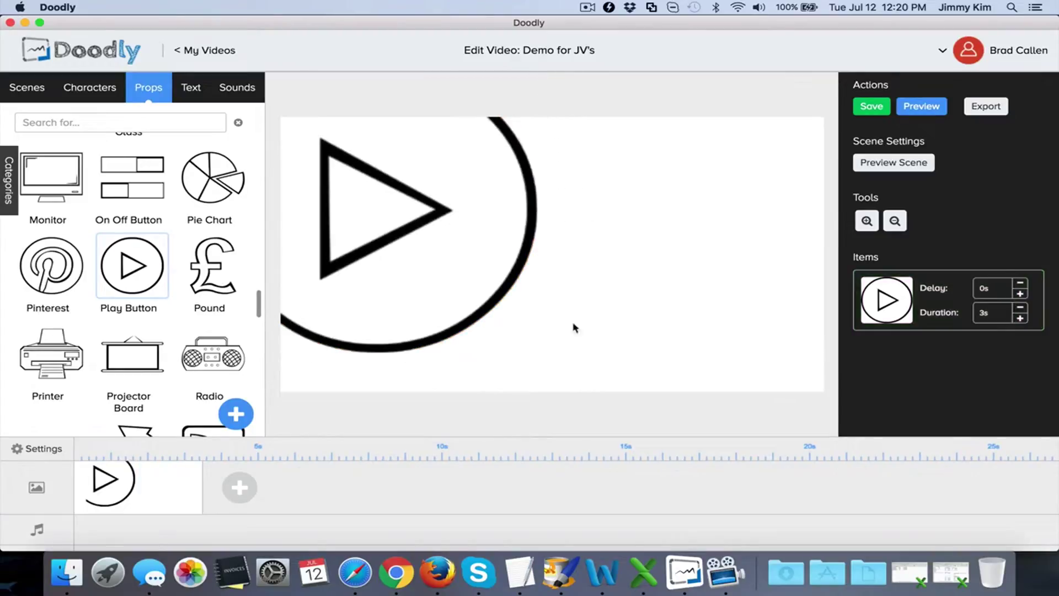
{"action": "left_click_drag", "start_coordinate": [497, 281], "coordinate": [645, 323]}
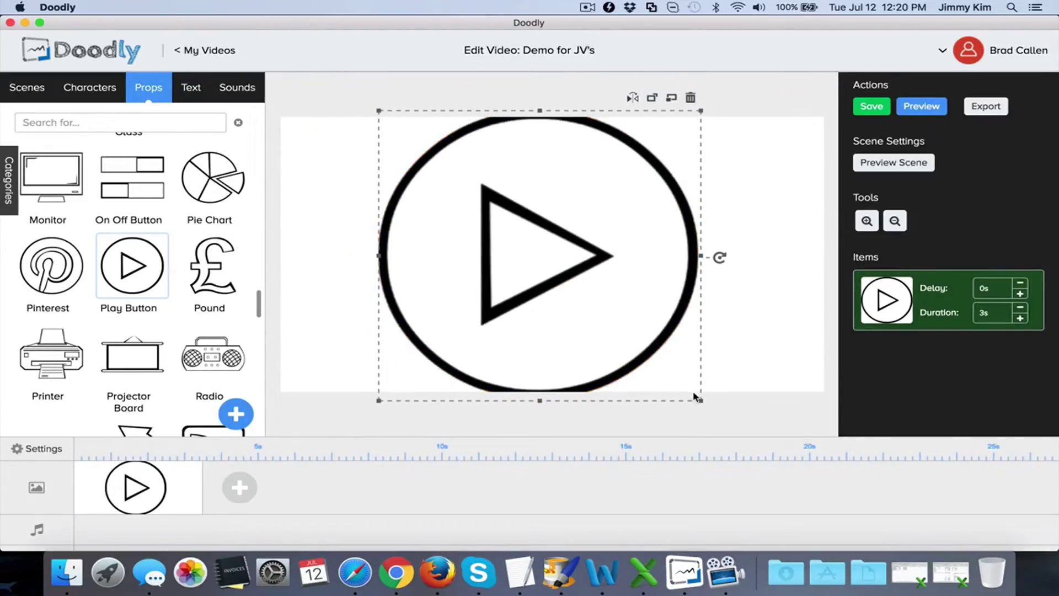
{"action": "left_click_drag", "start_coordinate": [700, 403], "coordinate": [672, 375]}
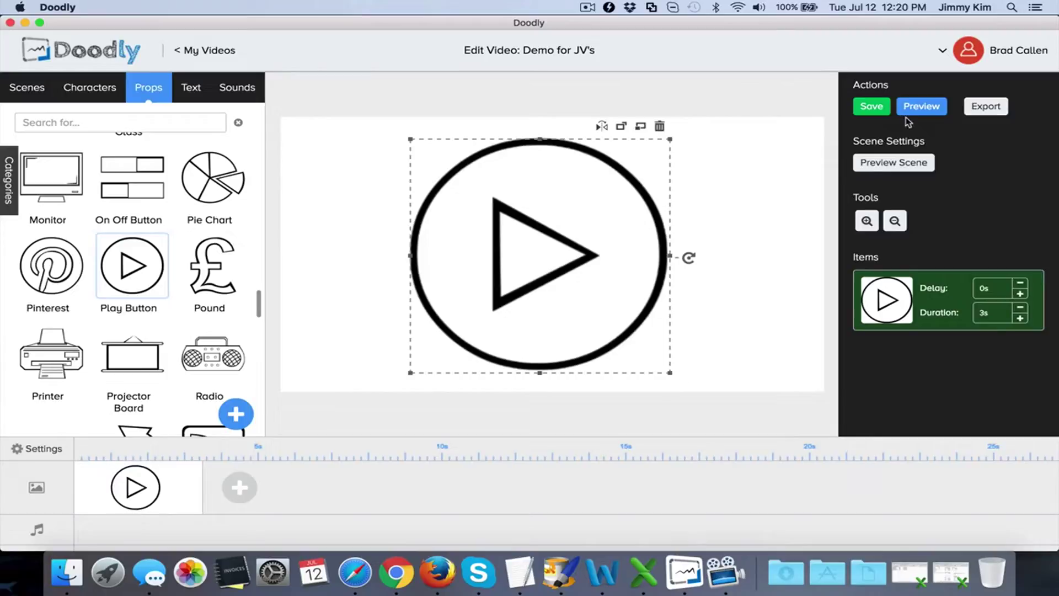
Preview the drawing animation, then shift the play button left of centre
{"action": "left_click", "coordinate": [921, 106]}
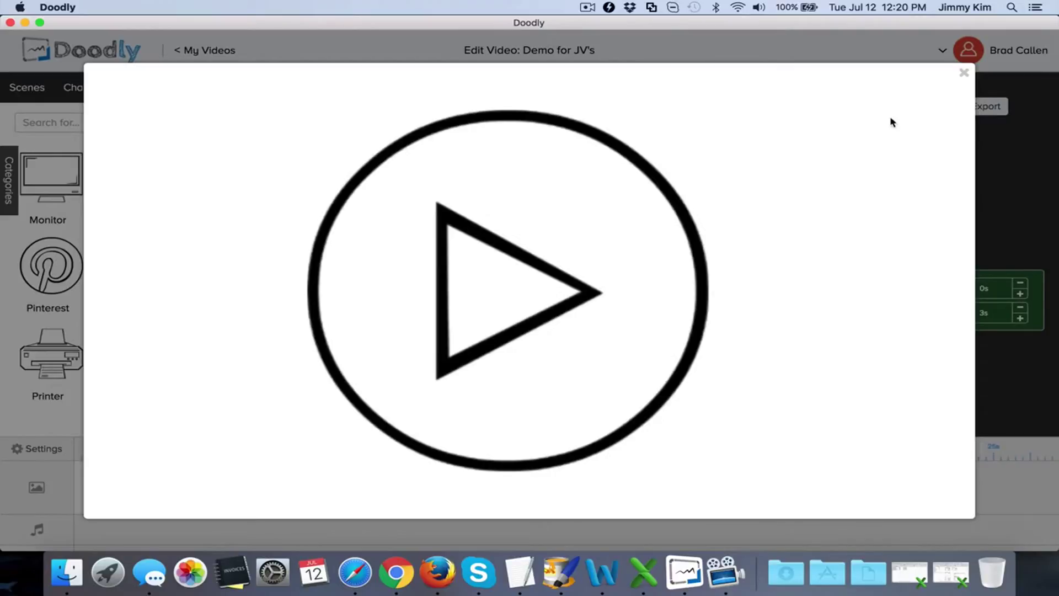
{"action": "left_click", "coordinate": [960, 79]}
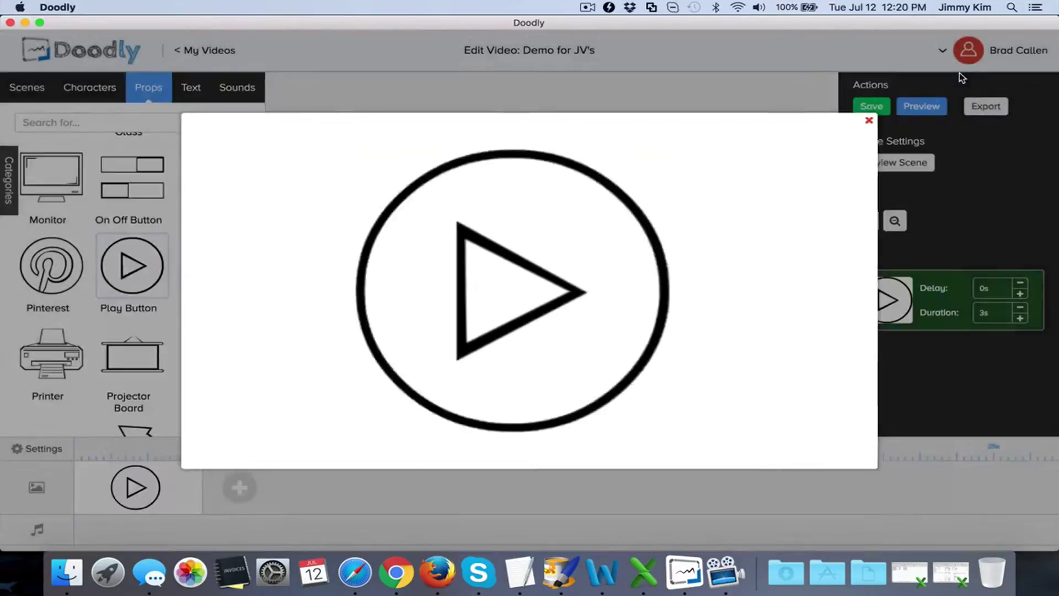
{"action": "left_click_drag", "start_coordinate": [450, 228], "coordinate": [344, 225]}
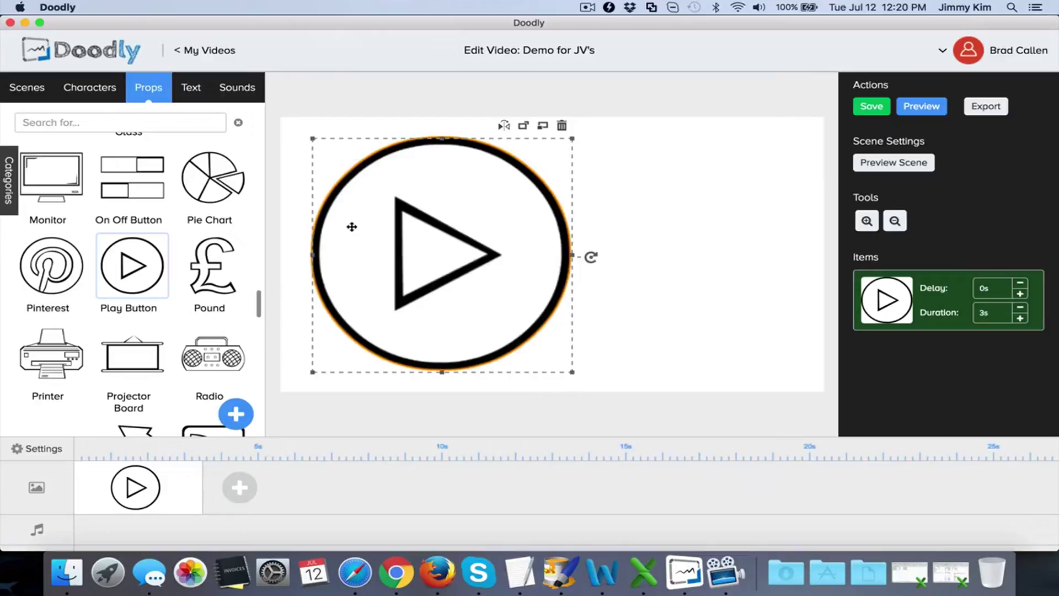
Add a new scene with the seated Steve character on the left side
{"action": "left_click", "coordinate": [236, 494]}
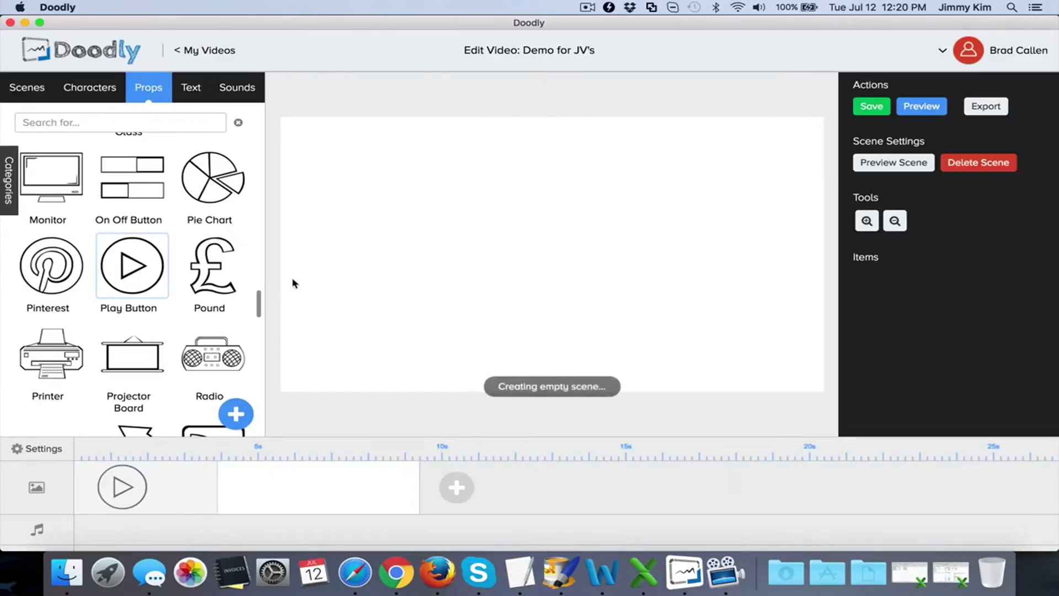
{"action": "left_click", "coordinate": [90, 87]}
{"action": "left_click", "coordinate": [147, 171]}
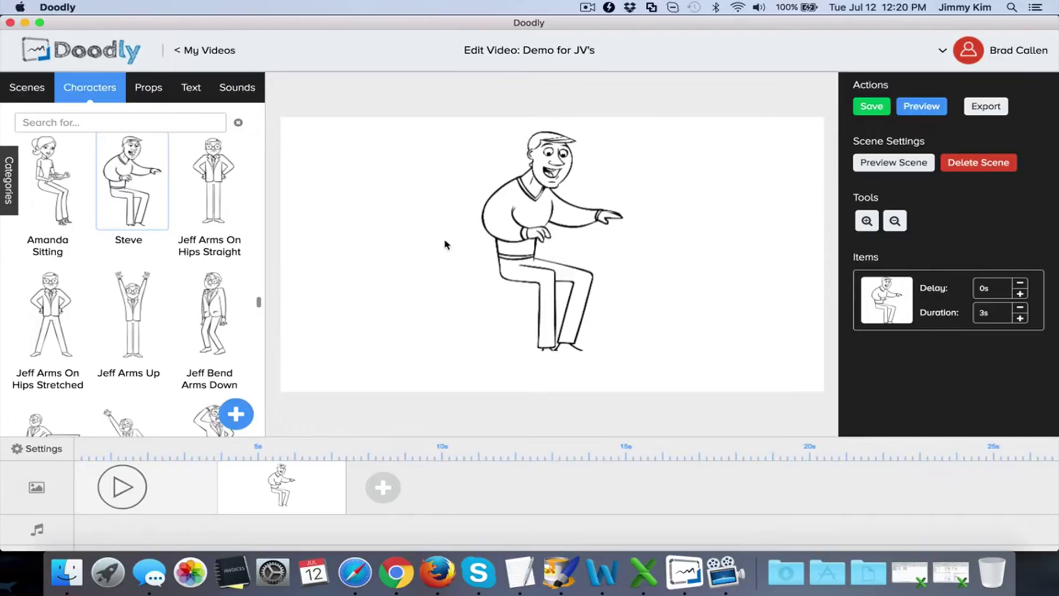
{"action": "left_click_drag", "start_coordinate": [530, 240], "coordinate": [398, 244]}
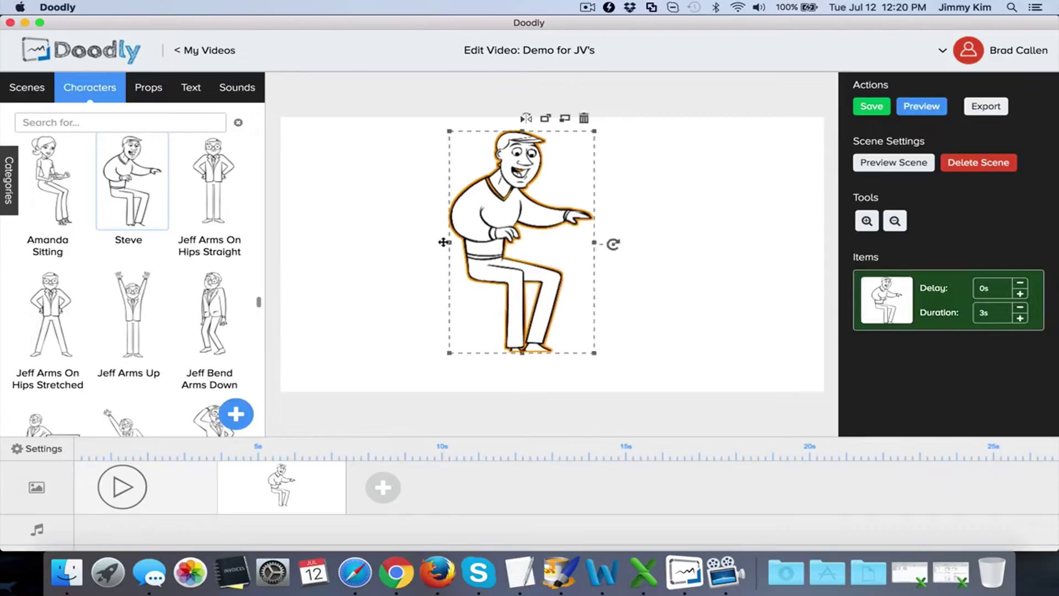
Add a Table prop, shrink it, and place it in front of Steve
{"action": "left_click", "coordinate": [150, 88]}
{"action": "type", "text": "table"}
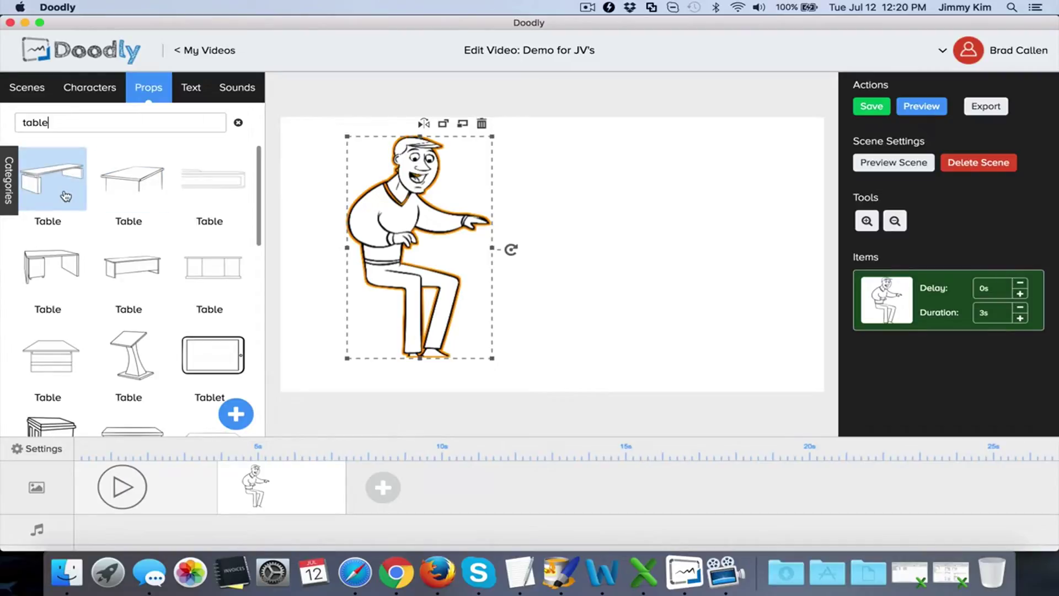
{"action": "left_click", "coordinate": [53, 181]}
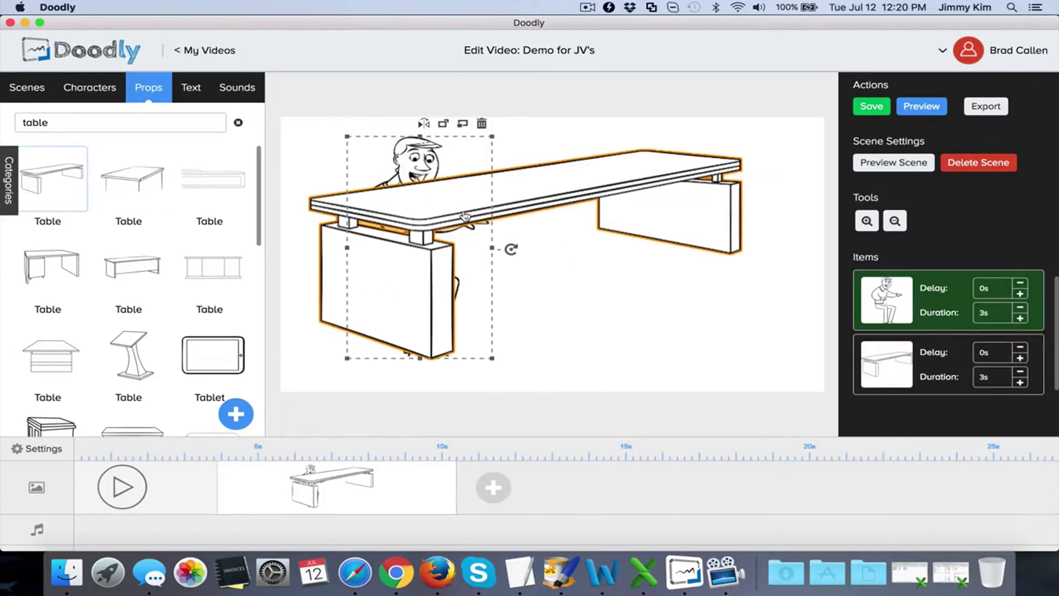
{"action": "left_click", "coordinate": [466, 216]}
{"action": "left_click_drag", "start_coordinate": [466, 216], "coordinate": [507, 242]}
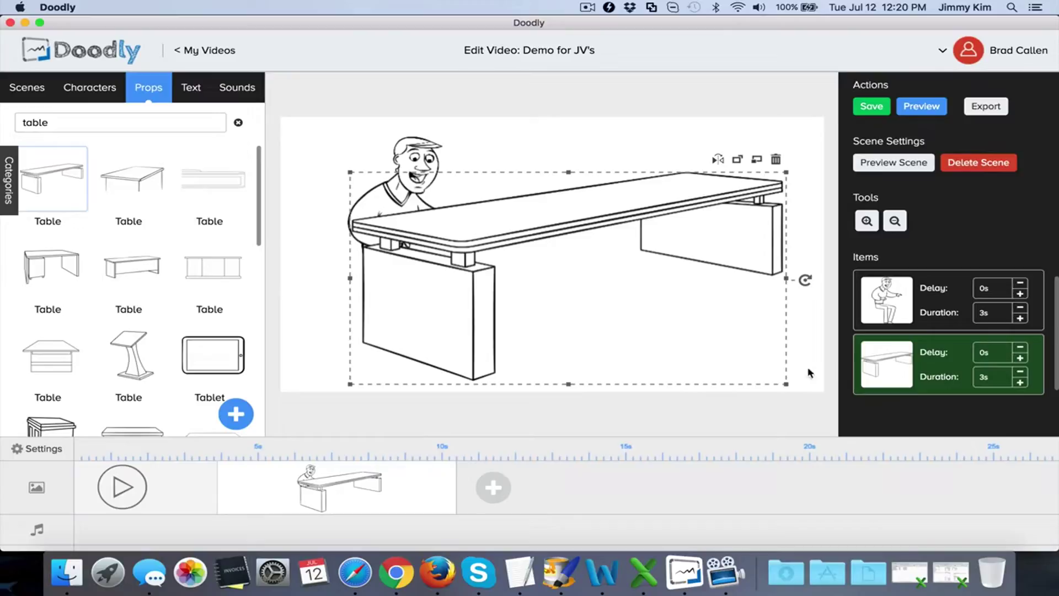
{"action": "left_click_drag", "start_coordinate": [786, 386], "coordinate": [678, 331]}
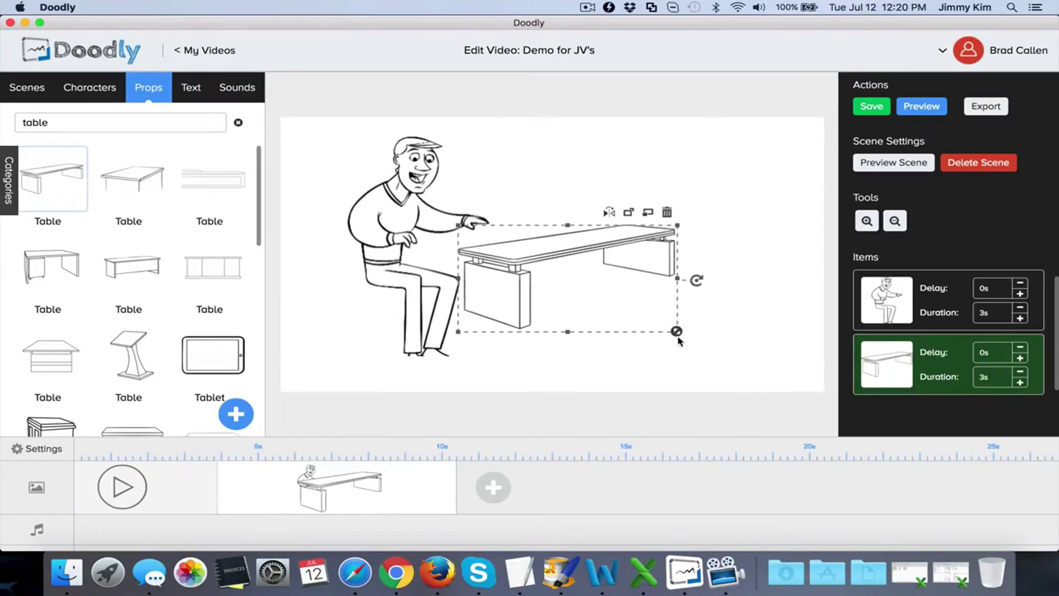
{"action": "left_click_drag", "start_coordinate": [546, 257], "coordinate": [472, 288]}
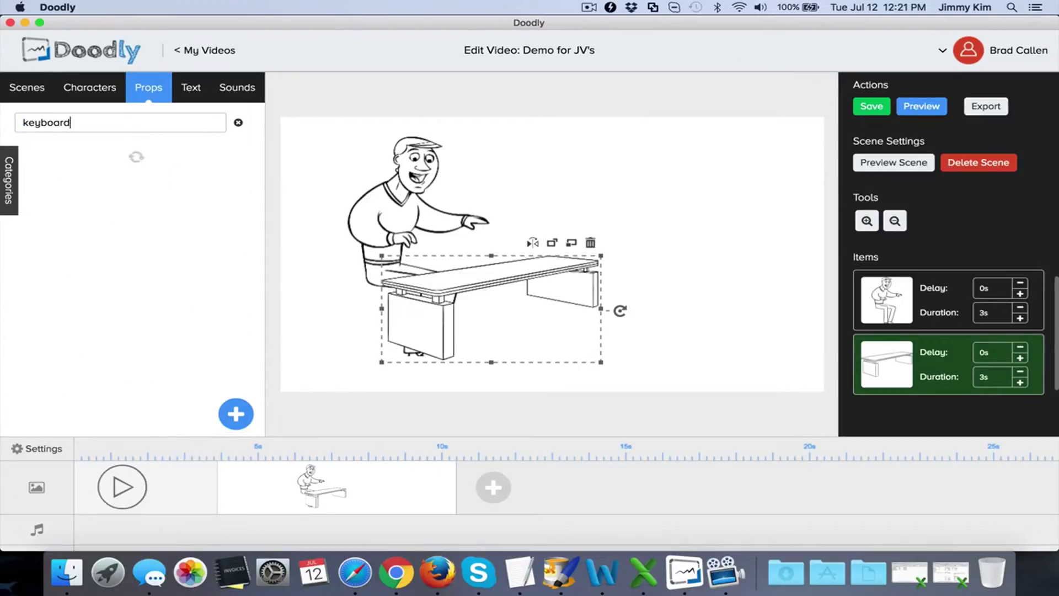
Add a Keyboard prop, shrink it, and set it on the tabletop
{"action": "left_click", "coordinate": [55, 178]}
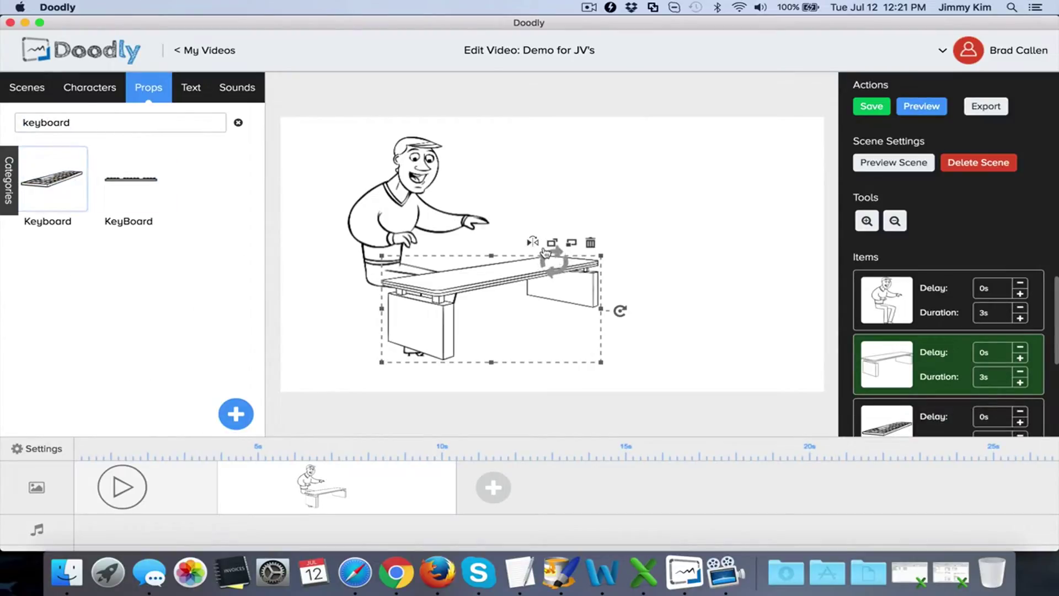
{"action": "left_click", "coordinate": [645, 234]}
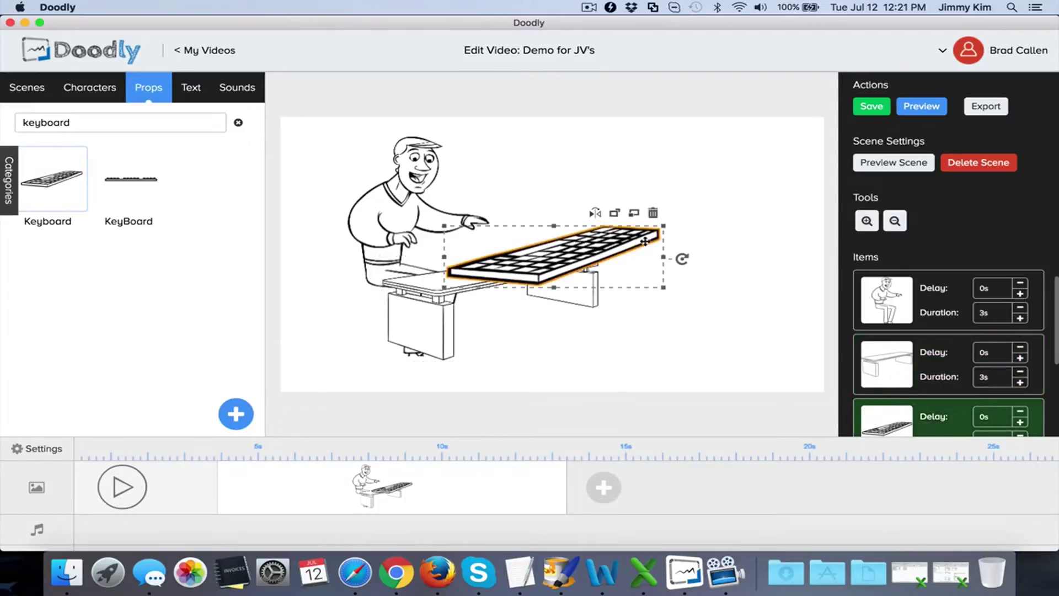
{"action": "mouse_move", "coordinate": [664, 232]}
{"action": "left_mouse_down"}
{"action": "mouse_move", "coordinate": [492, 269]}
{"action": "mouse_move", "coordinate": [473, 247]}
{"action": "left_mouse_up"}
{"action": "left_click", "coordinate": [629, 255]}
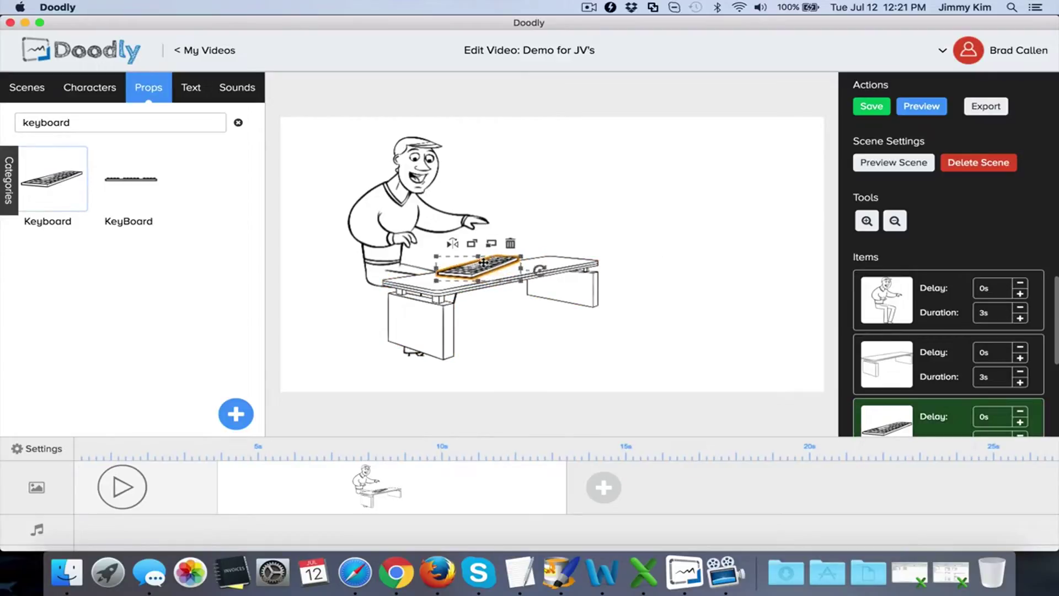
Enlarge the table in two steps so Steve sits at a desk
{"action": "left_click", "coordinate": [497, 282]}
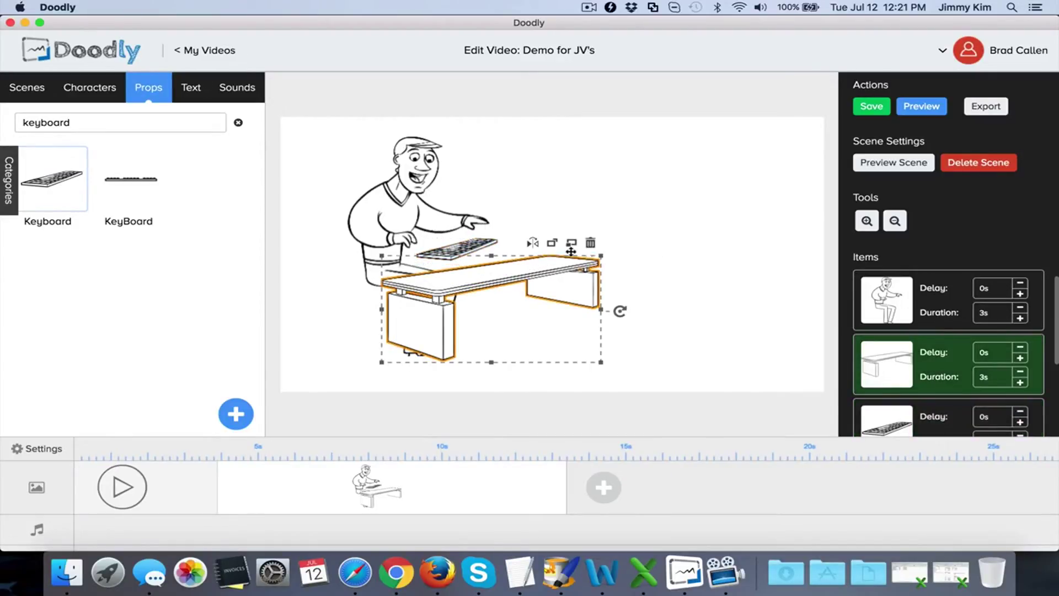
{"action": "left_click_drag", "start_coordinate": [602, 256], "coordinate": [625, 244]}
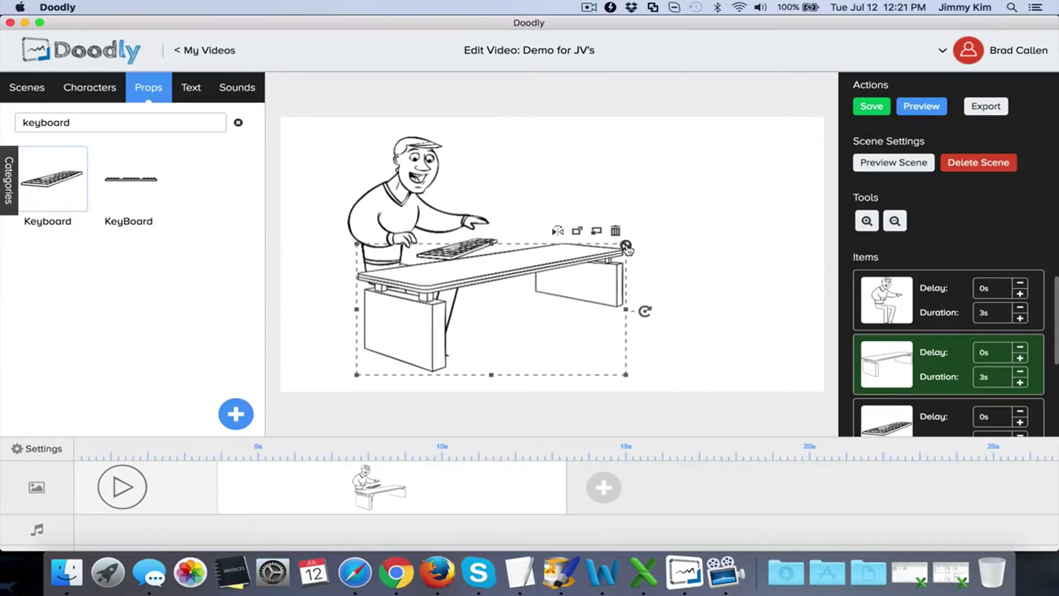
{"action": "left_click_drag", "start_coordinate": [626, 247], "coordinate": [657, 229]}
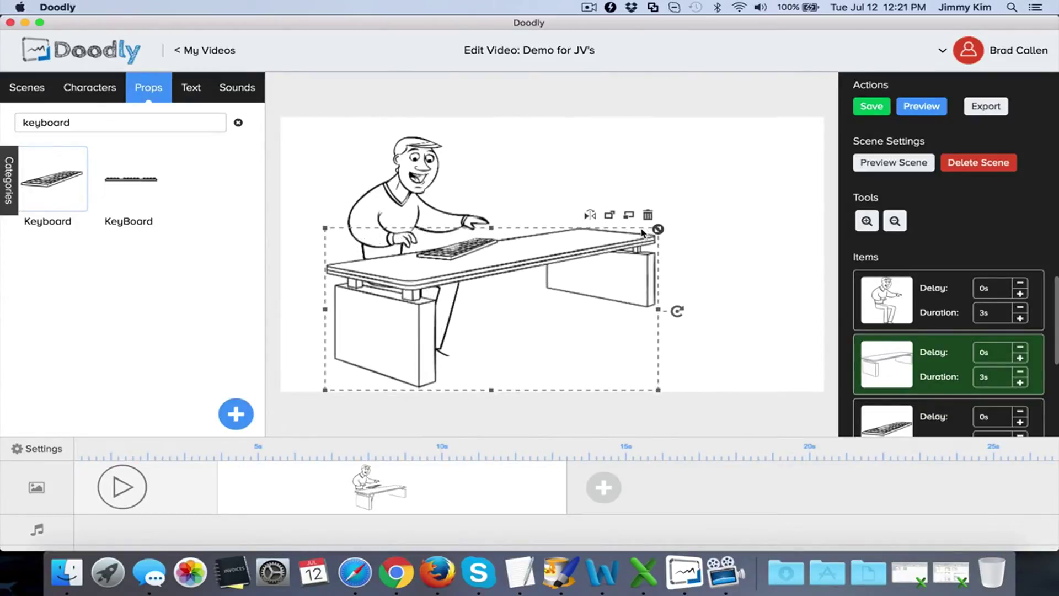
{"action": "left_click", "coordinate": [698, 199]}
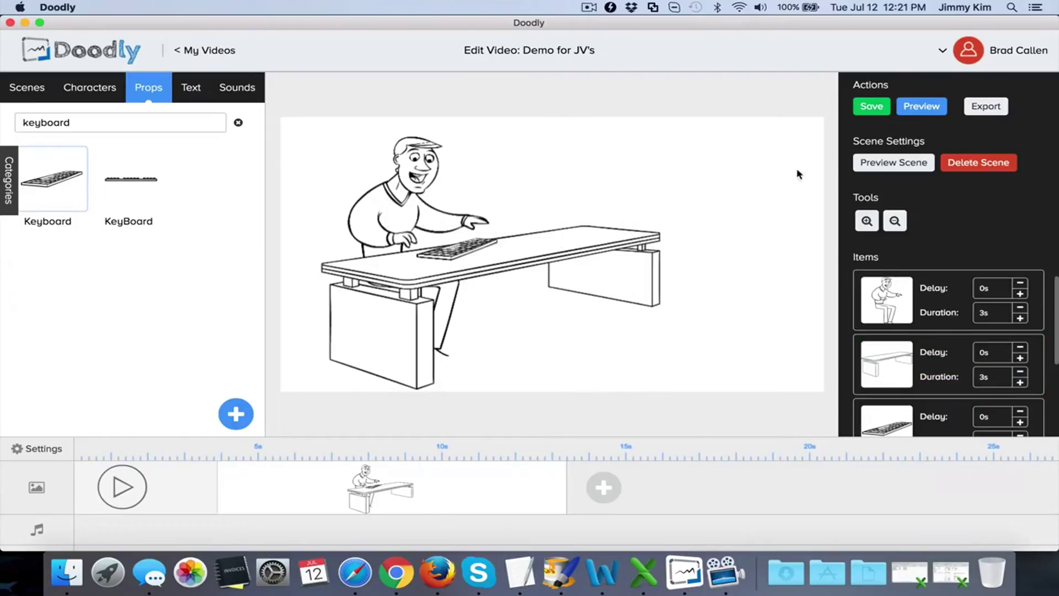
Preview the desk scene, then extend its timeline block so items last 4.43 seconds
{"action": "left_click", "coordinate": [892, 162]}
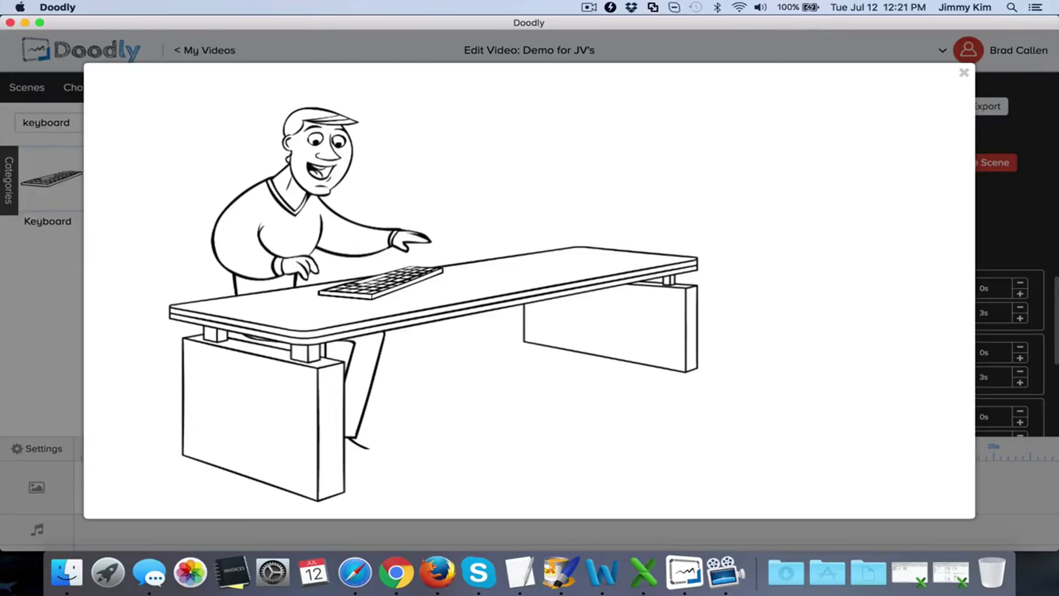
{"action": "left_click", "coordinate": [966, 77]}
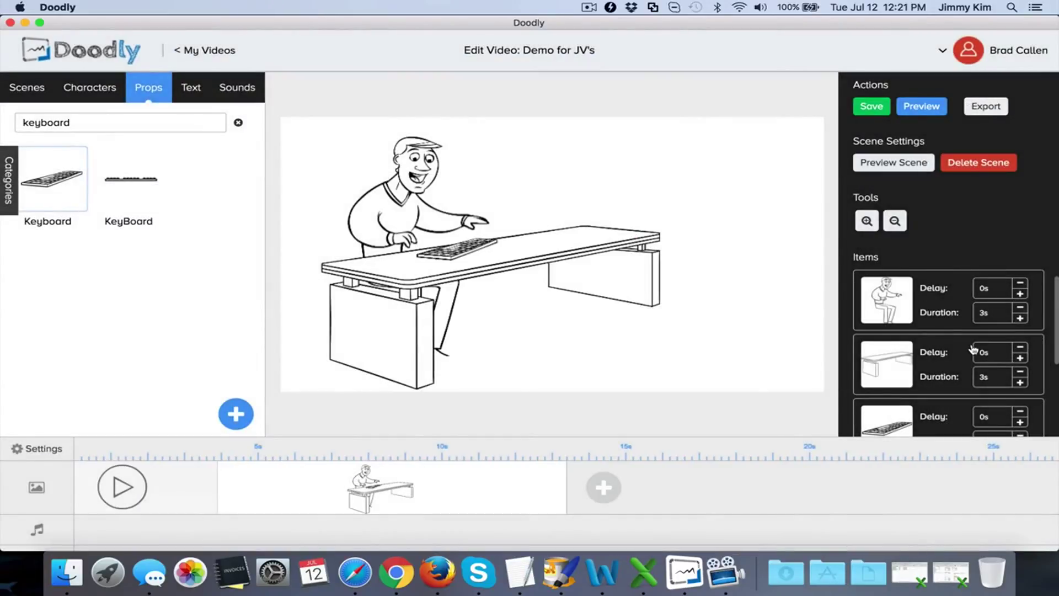
{"action": "scroll", "coordinate": [973, 349], "scroll_direction": "down", "scroll_amount": 2}
{"action": "scroll", "coordinate": [982, 294], "scroll_direction": "down", "scroll_amount": 3}
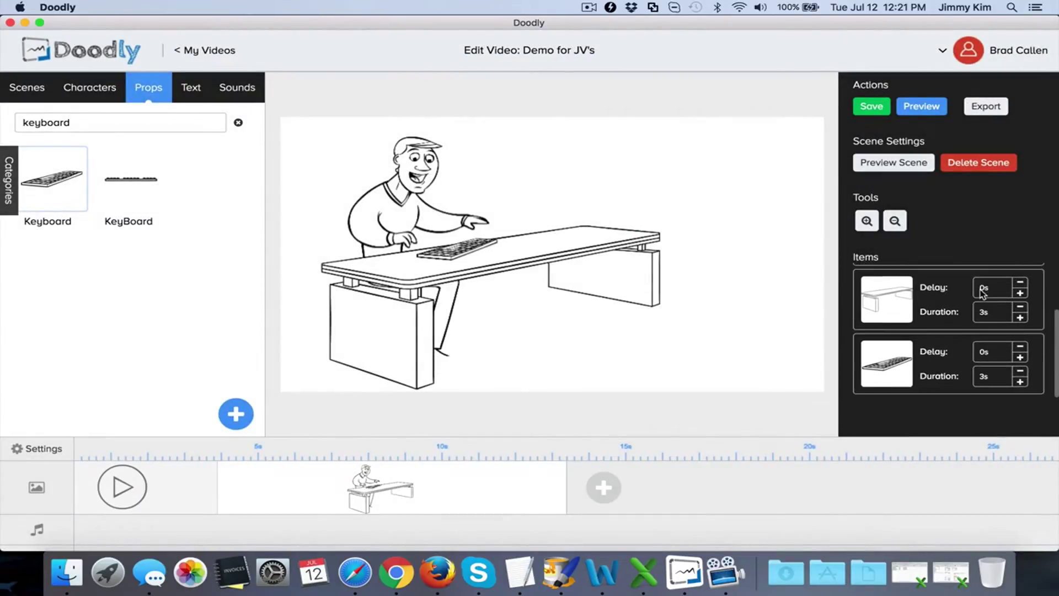
{"action": "scroll", "coordinate": [982, 294], "scroll_direction": "up", "scroll_amount": 2}
{"action": "scroll", "coordinate": [982, 294], "scroll_direction": "down", "scroll_amount": 3}
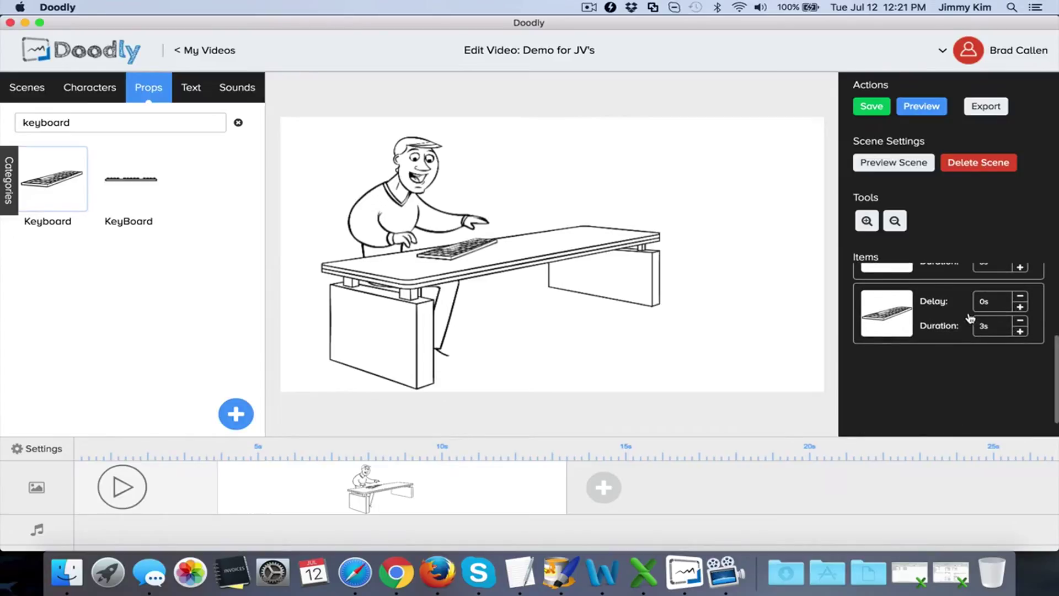
{"action": "scroll", "coordinate": [943, 311], "scroll_direction": "up", "scroll_amount": 3}
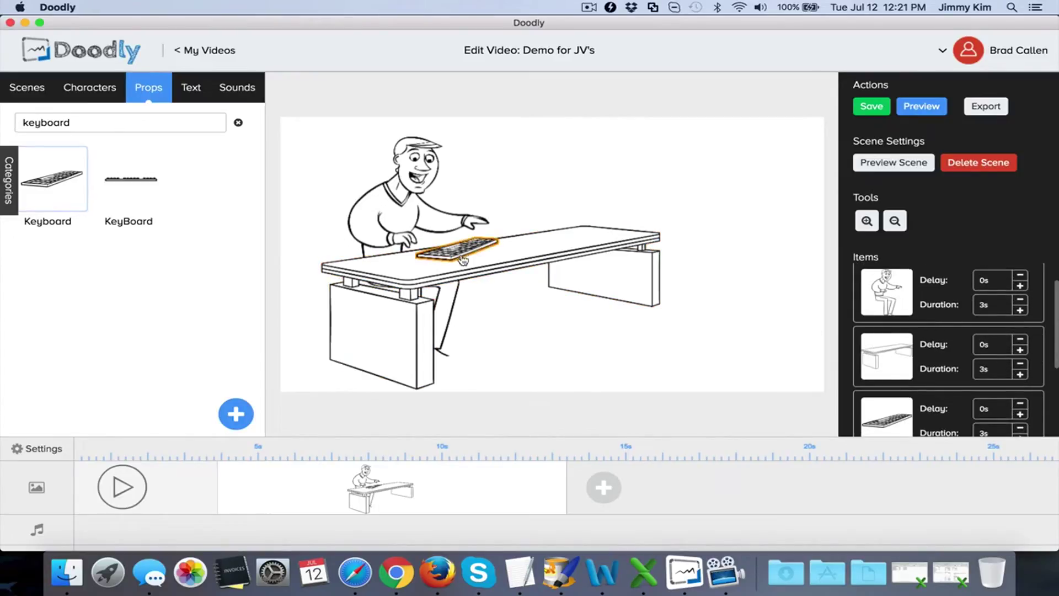
{"action": "left_click", "coordinate": [546, 252]}
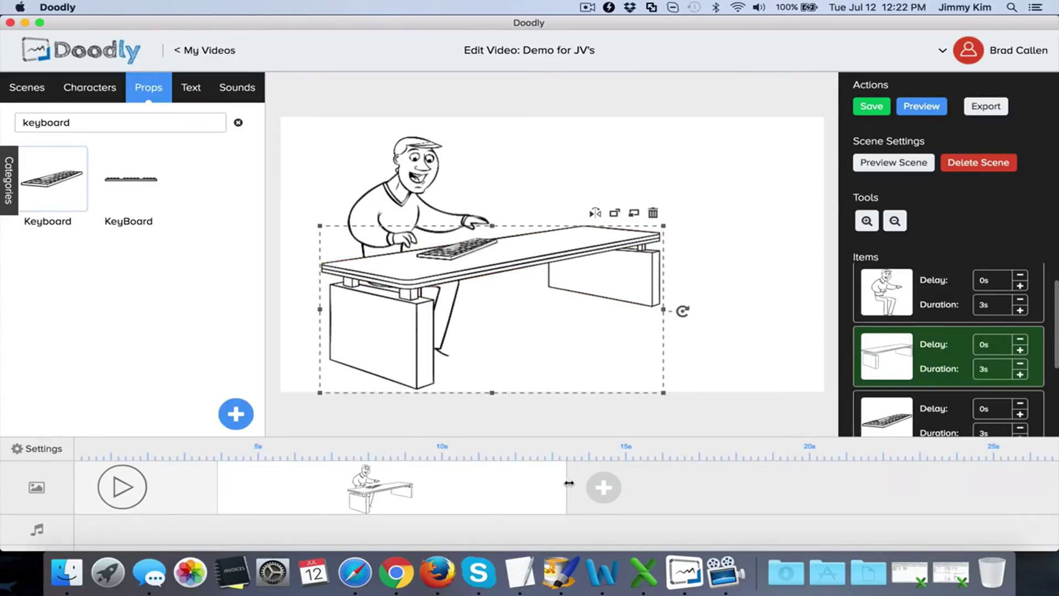
{"action": "mouse_move", "coordinate": [569, 484]}
{"action": "left_mouse_down"}
{"action": "mouse_move", "coordinate": [431, 488]}
{"action": "mouse_move", "coordinate": [727, 487]}
{"action": "left_mouse_up"}
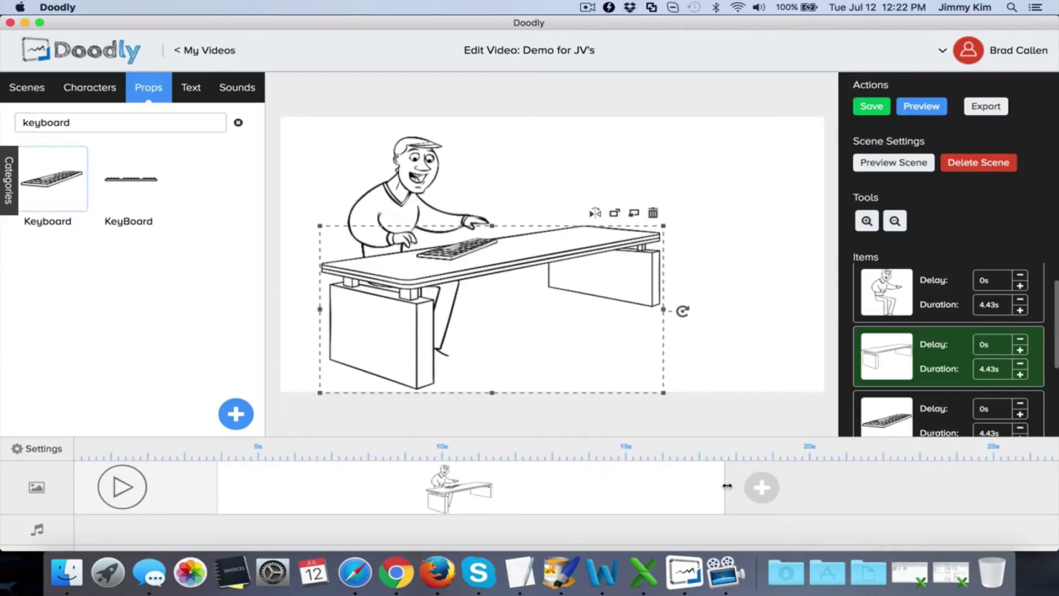
Start a new placeholder-text scene and change the wording to 'Hey it's Jimmy!'
{"action": "left_click", "coordinate": [191, 86]}
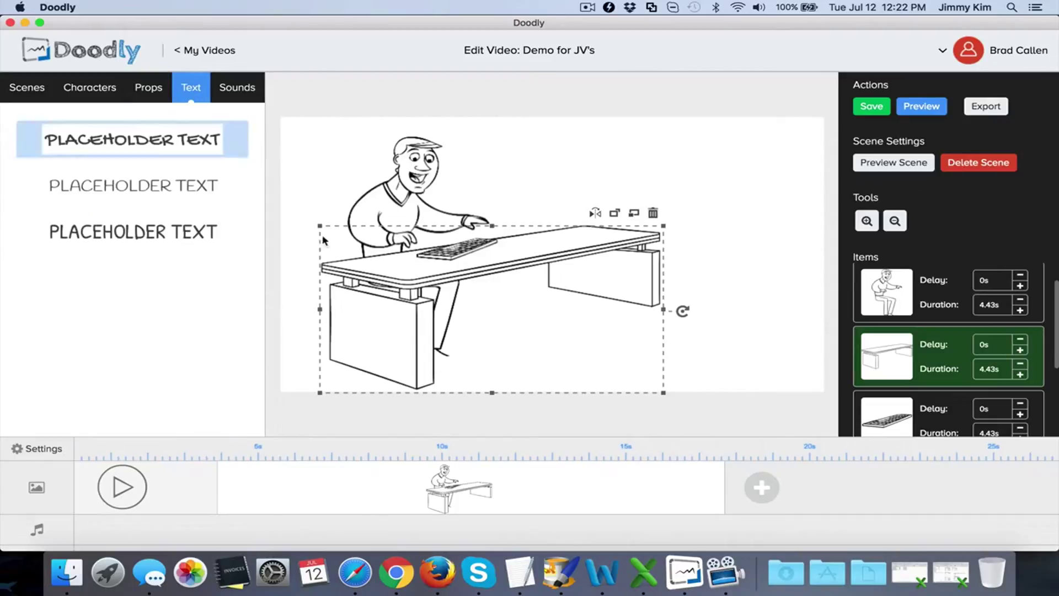
{"action": "left_click", "coordinate": [760, 486]}
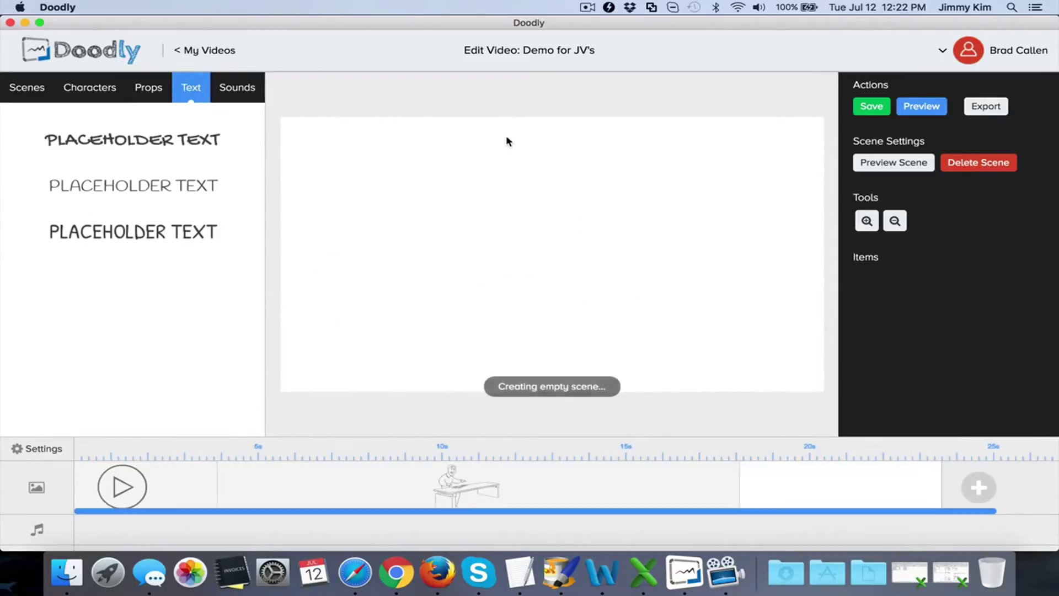
{"action": "left_click", "coordinate": [194, 139]}
{"action": "left_click", "coordinate": [571, 269]}
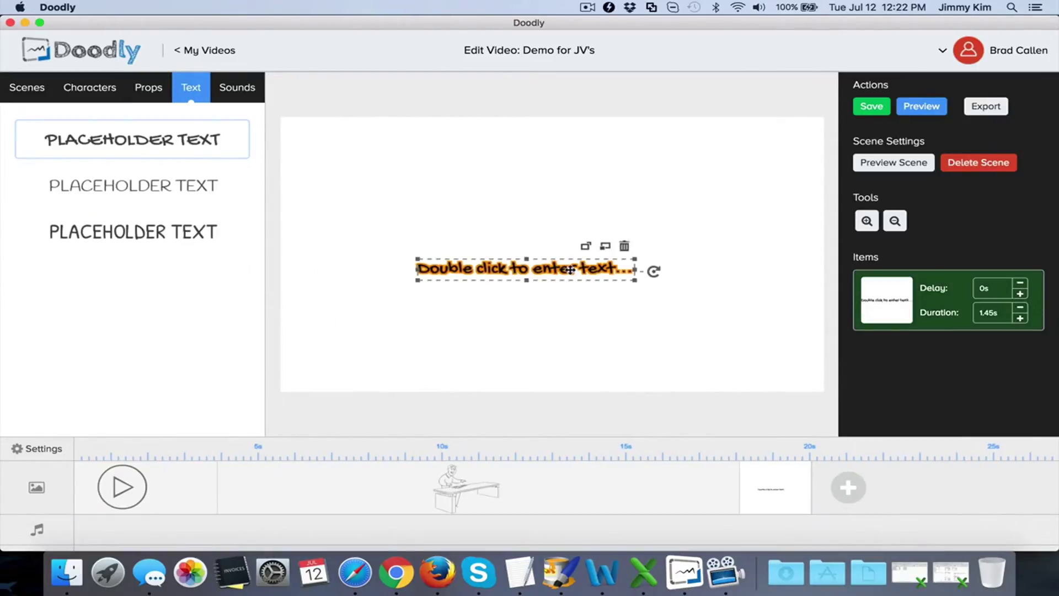
{"action": "double_click", "coordinate": [571, 270]}
{"action": "key", "text": "super+a"}
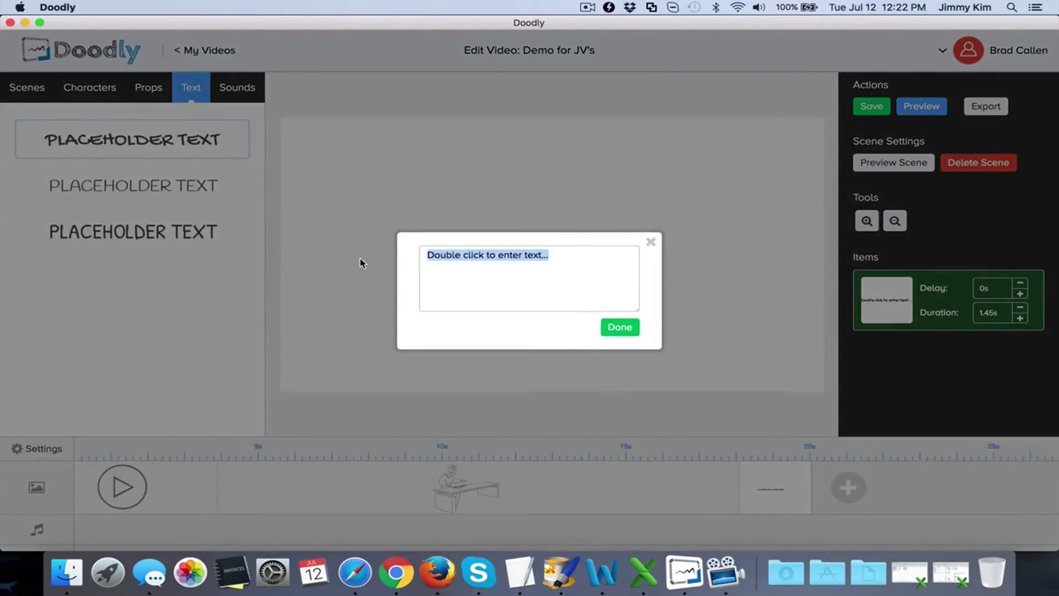
{"action": "type", "text": "Hey it's"}
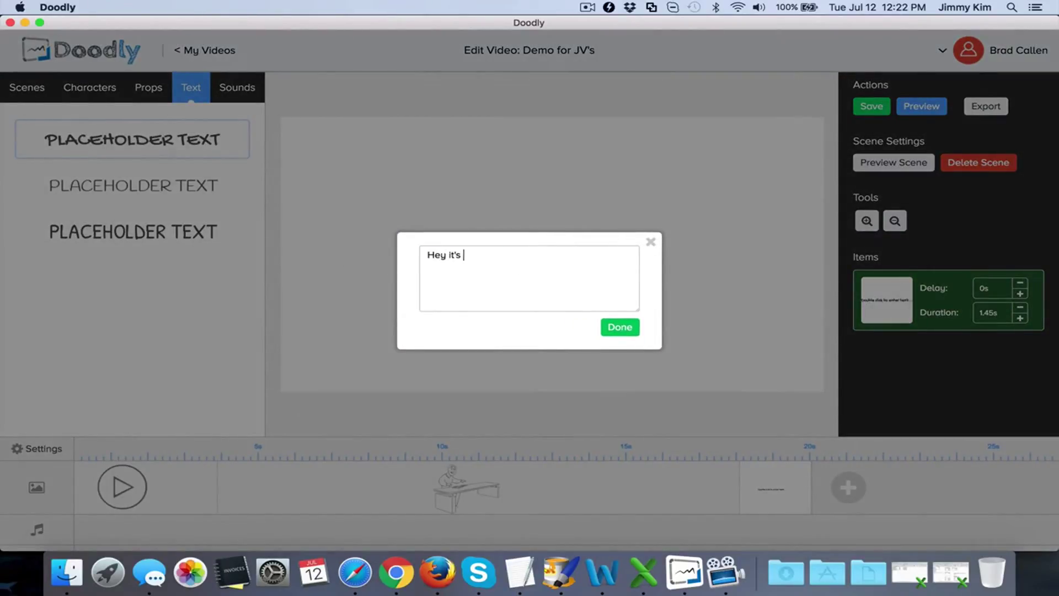
{"action": "type", "text": "!"}
{"action": "left_click", "coordinate": [619, 327]}
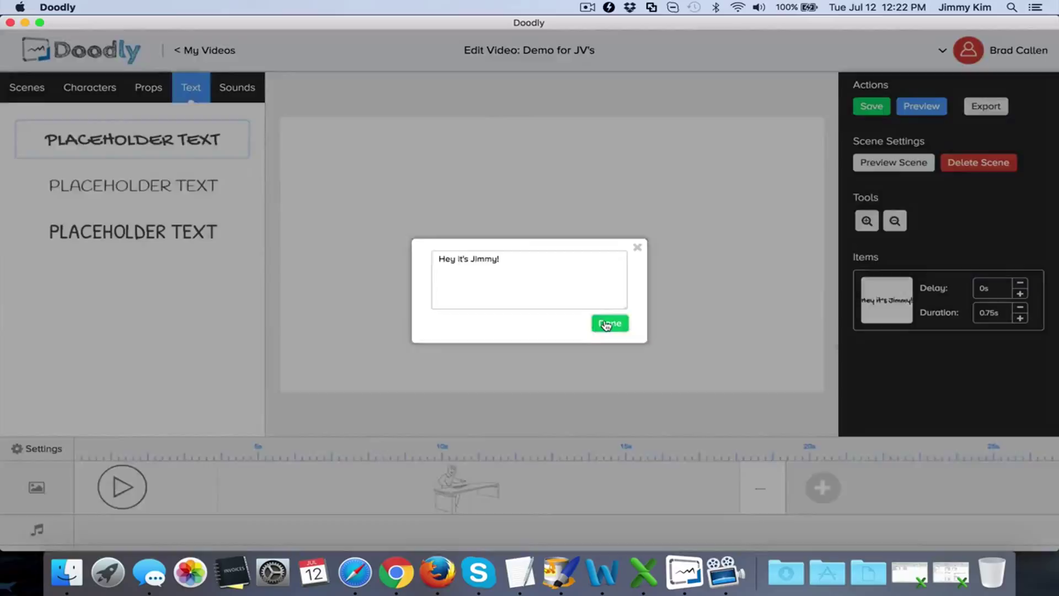
Enlarge the 'Hey it's Jimmy!' text and move it toward the top
{"action": "left_click", "coordinate": [568, 280]}
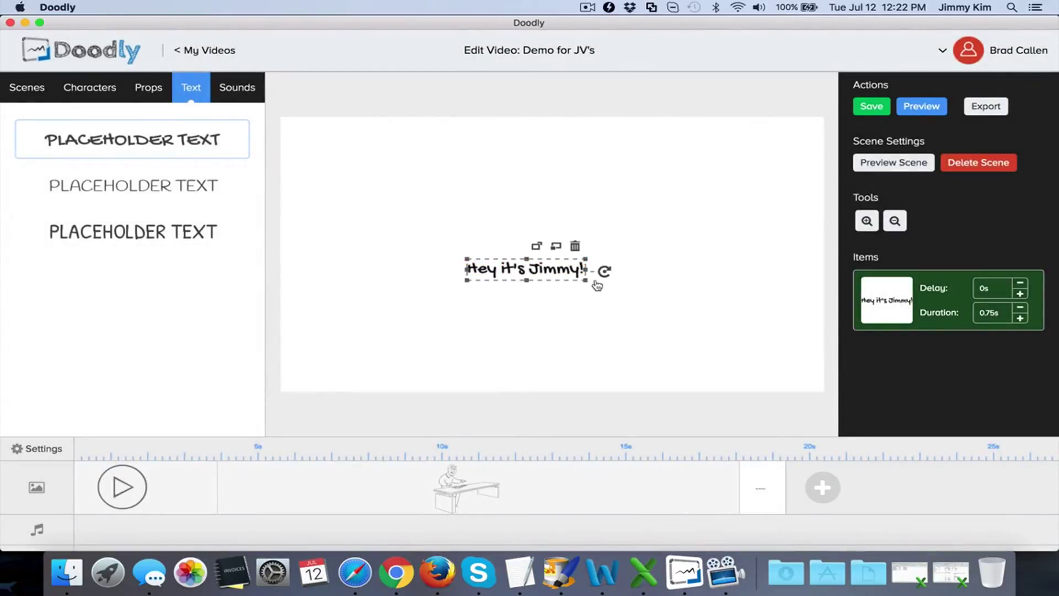
{"action": "left_click_drag", "start_coordinate": [585, 281], "coordinate": [767, 310]}
{"action": "left_click_drag", "start_coordinate": [698, 323], "coordinate": [677, 319]}
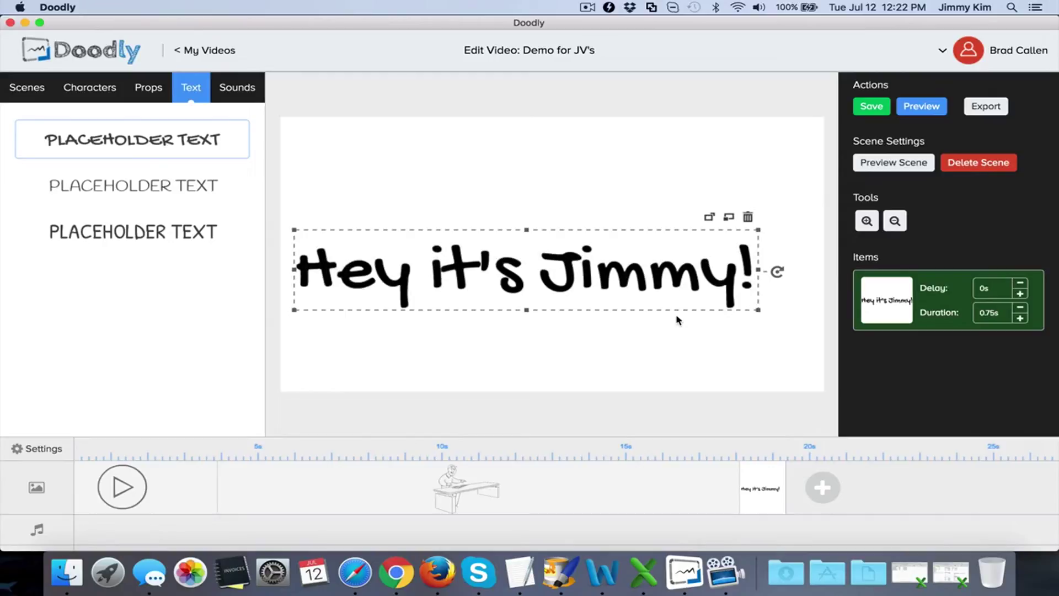
{"action": "left_click_drag", "start_coordinate": [530, 273], "coordinate": [556, 217]}
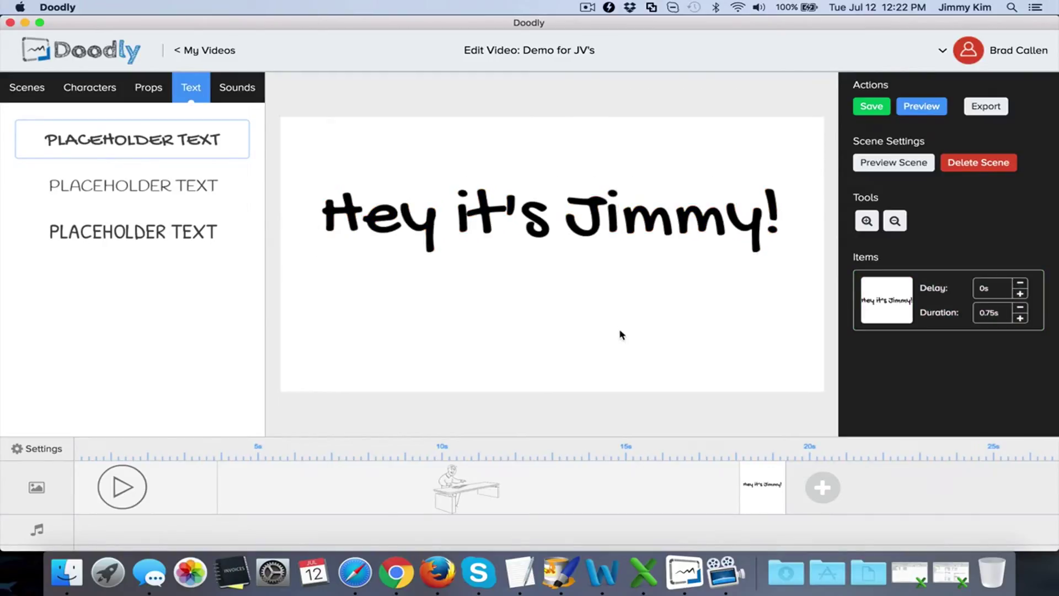
Preview the text scene, stretch the text's duration to 7.13 seconds, and preview again
{"action": "left_click", "coordinate": [894, 162]}
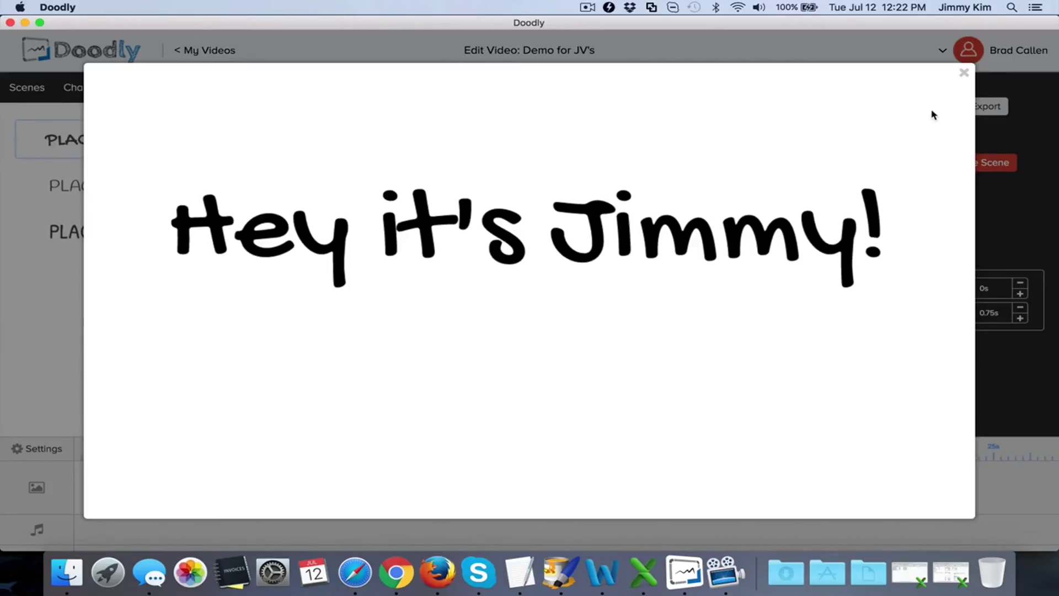
{"action": "left_click", "coordinate": [964, 73]}
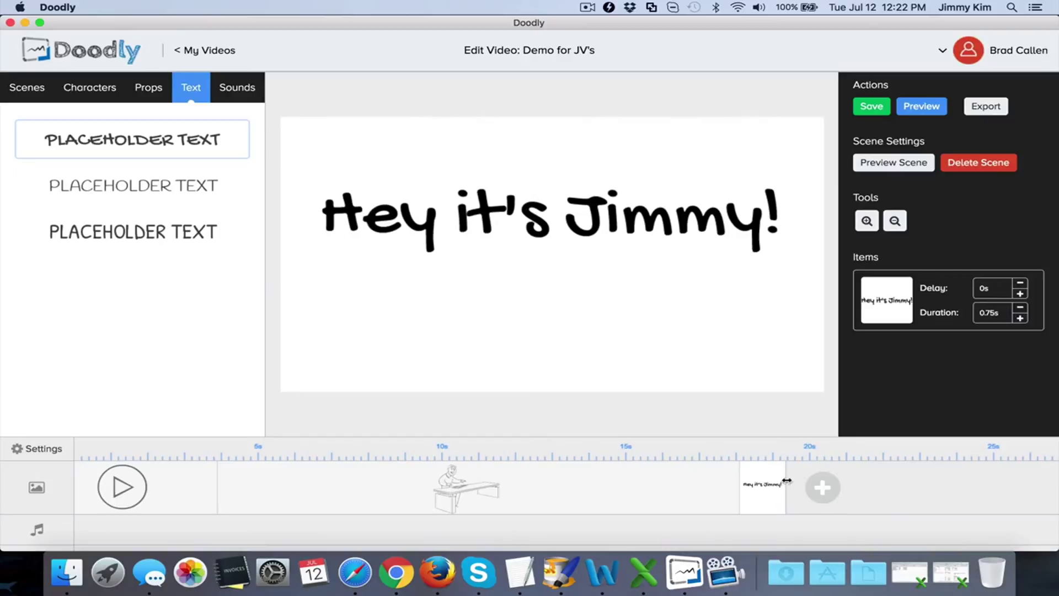
{"action": "left_click_drag", "start_coordinate": [787, 482], "coordinate": [1027, 482]}
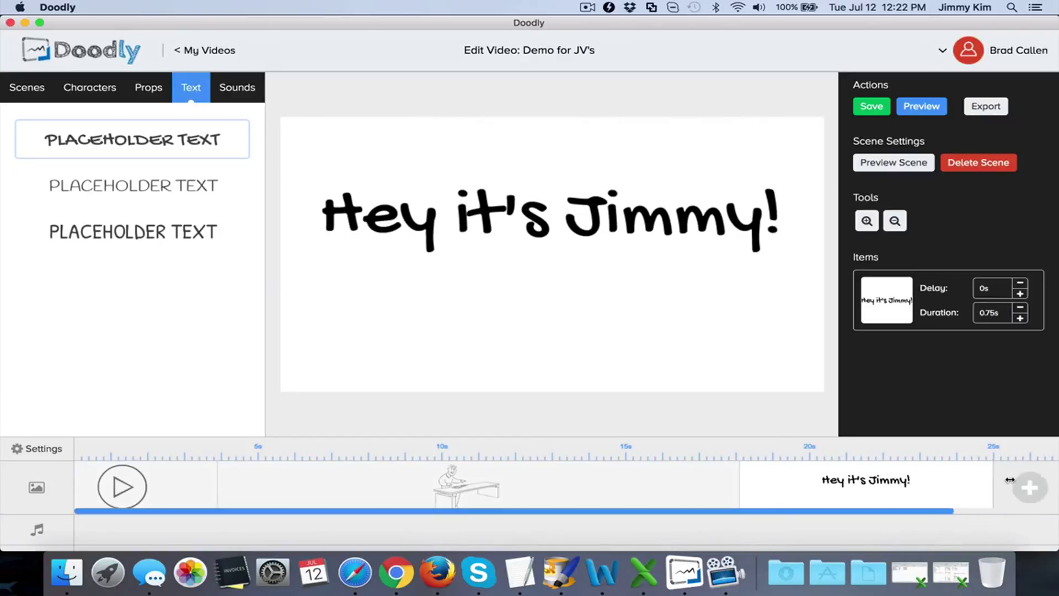
{"action": "left_click", "coordinate": [901, 165]}
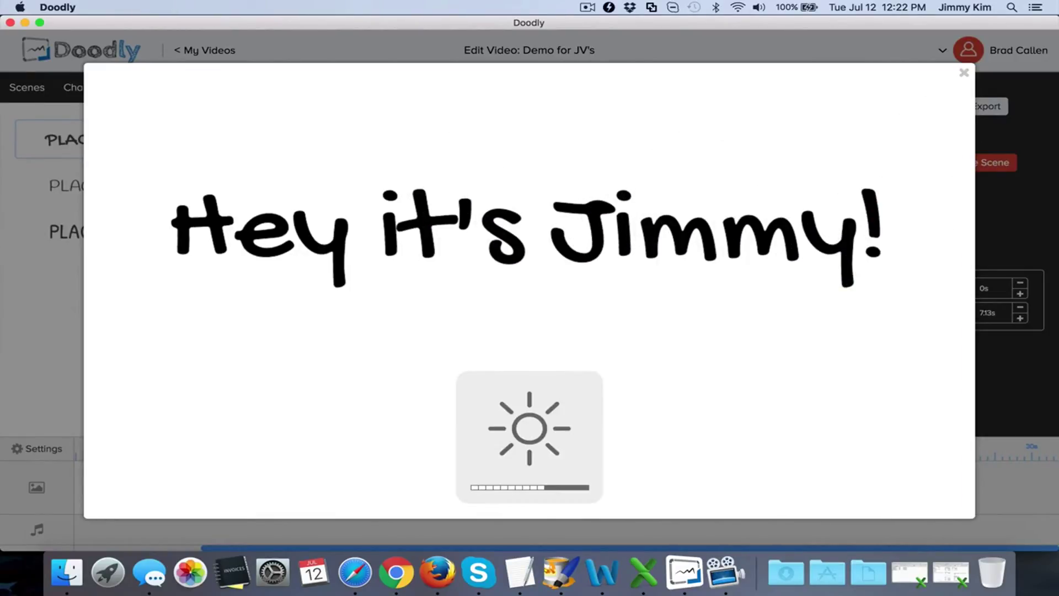
{"action": "left_click", "coordinate": [965, 73]}
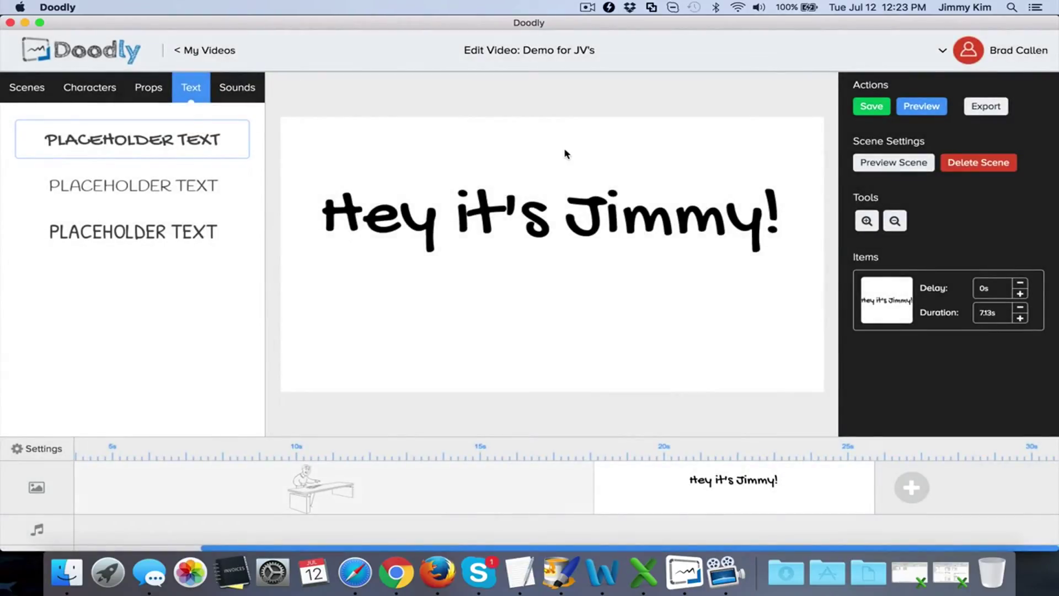
Open the sound library and cancel the Add new sound upload
{"action": "left_click", "coordinate": [248, 86]}
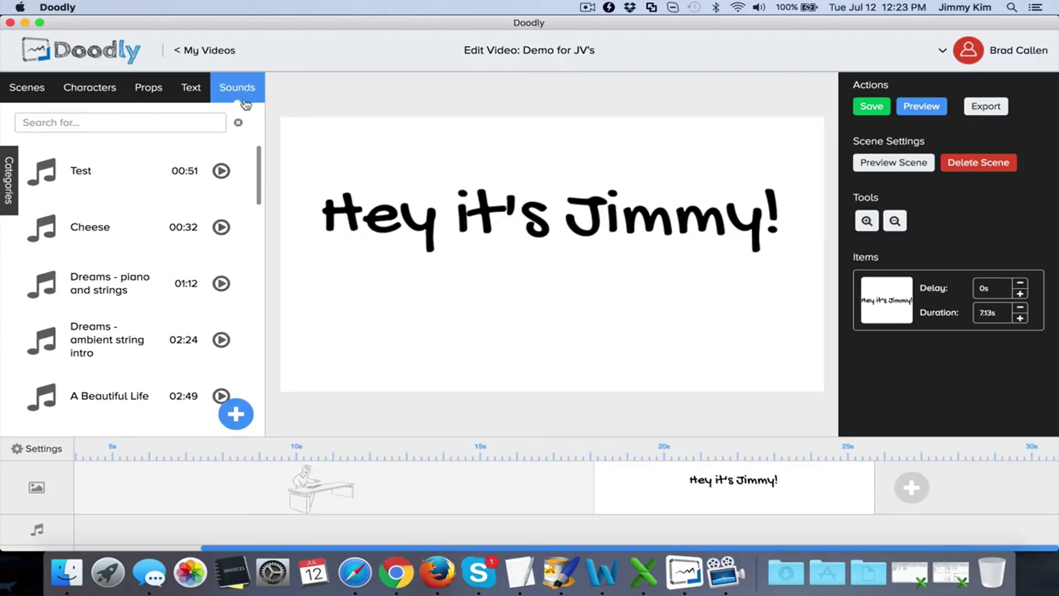
{"action": "scroll", "coordinate": [197, 249], "scroll_direction": "down", "scroll_amount": 8}
{"action": "scroll", "coordinate": [198, 250], "scroll_direction": "down", "scroll_amount": 8}
{"action": "scroll", "coordinate": [197, 249], "scroll_direction": "up", "scroll_amount": 10}
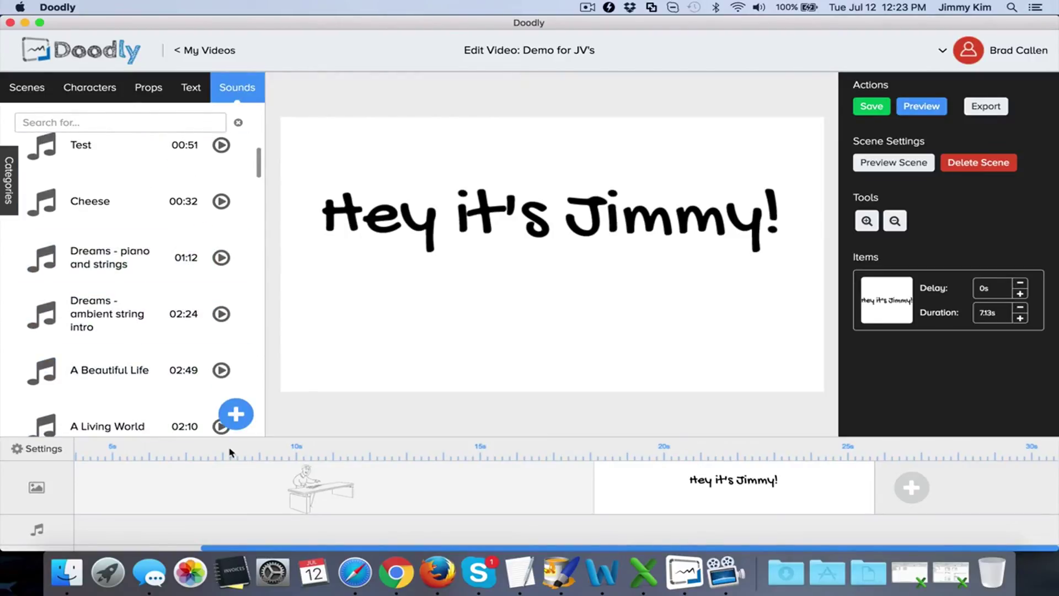
{"action": "left_click", "coordinate": [235, 414]}
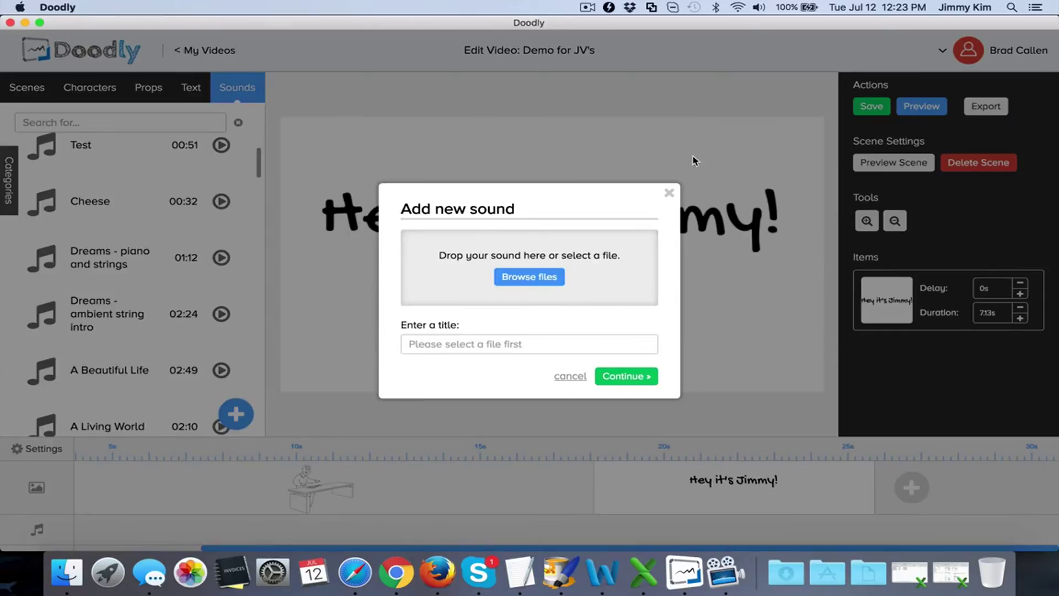
{"action": "left_click", "coordinate": [669, 192]}
Browse text and props, cancel Add new prop, clear the keyboard search, view characters
{"action": "left_click", "coordinate": [190, 87]}
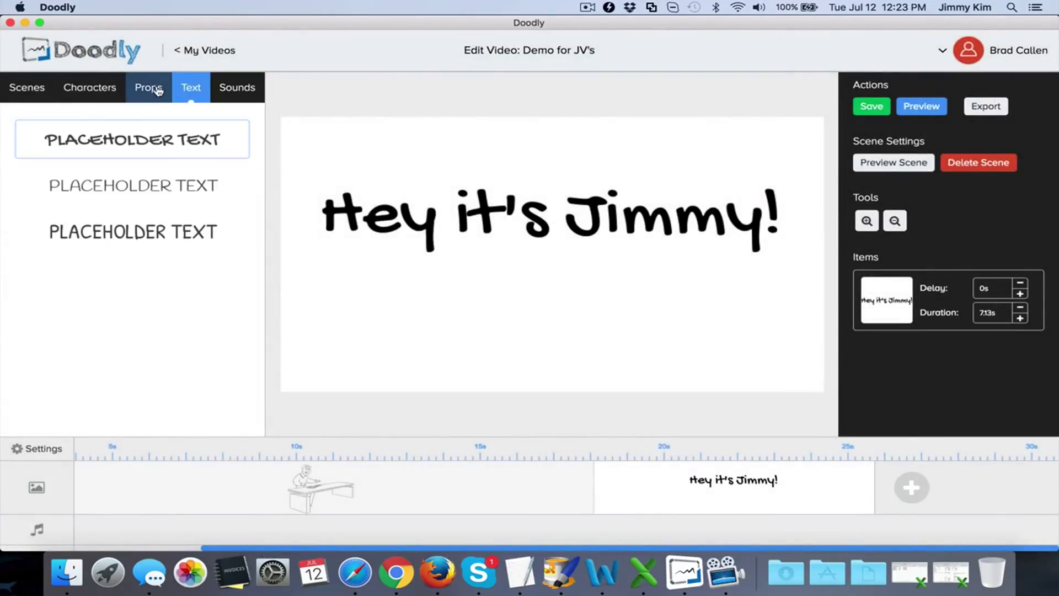
{"action": "left_click", "coordinate": [148, 87]}
{"action": "left_click", "coordinate": [235, 414]}
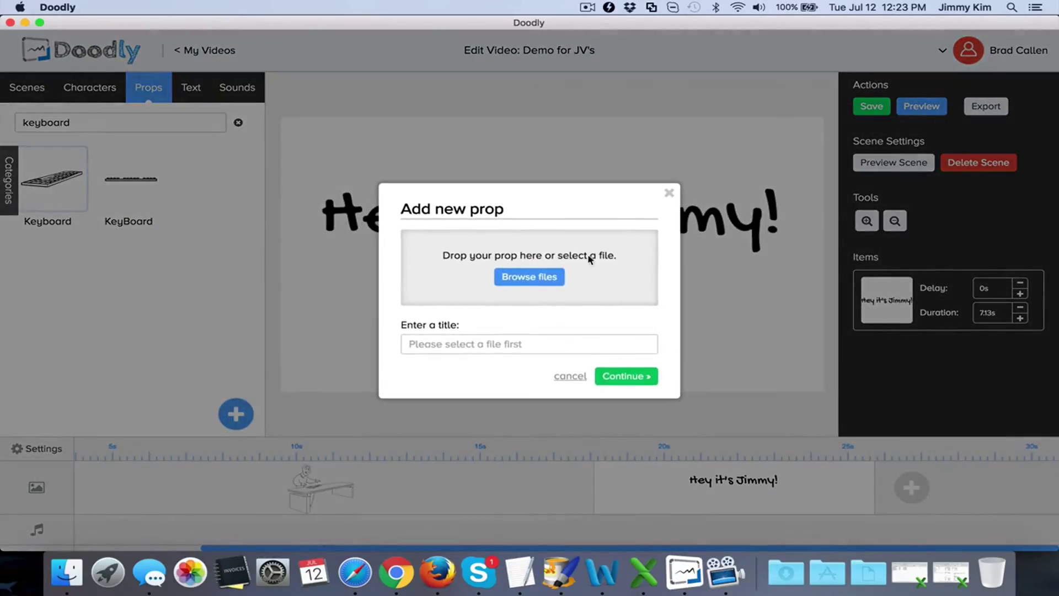
{"action": "left_click", "coordinate": [668, 194]}
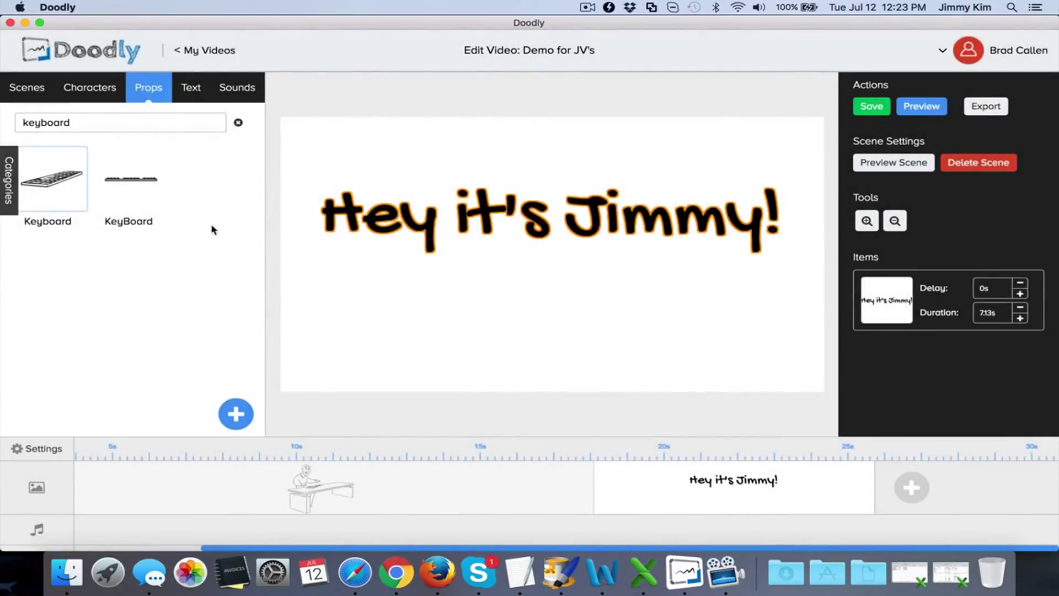
{"action": "key", "text": "super+a"}
{"action": "key", "text": "BackSpace"}
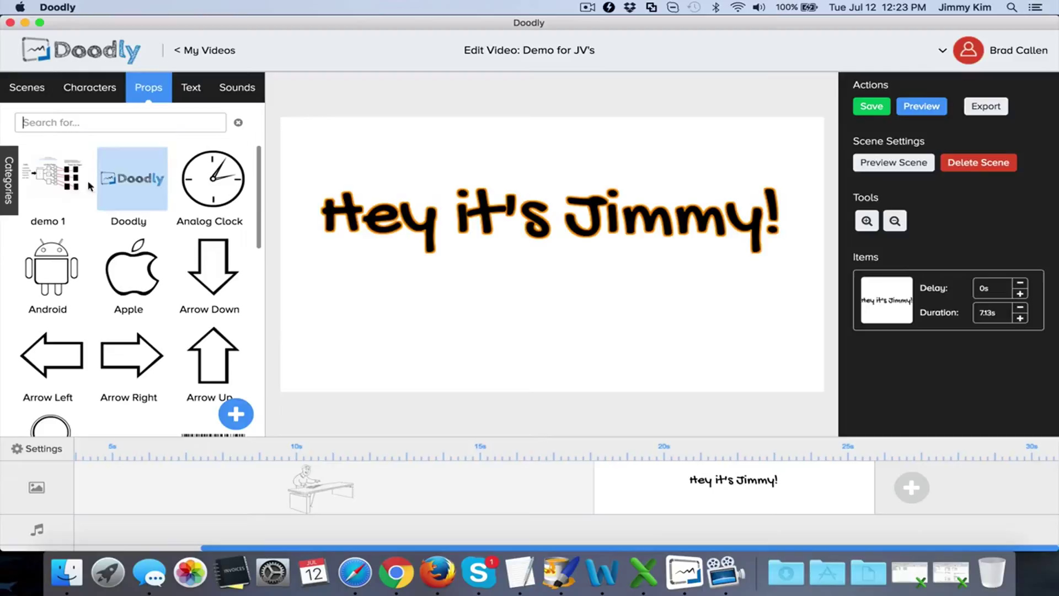
{"action": "left_click", "coordinate": [90, 88]}
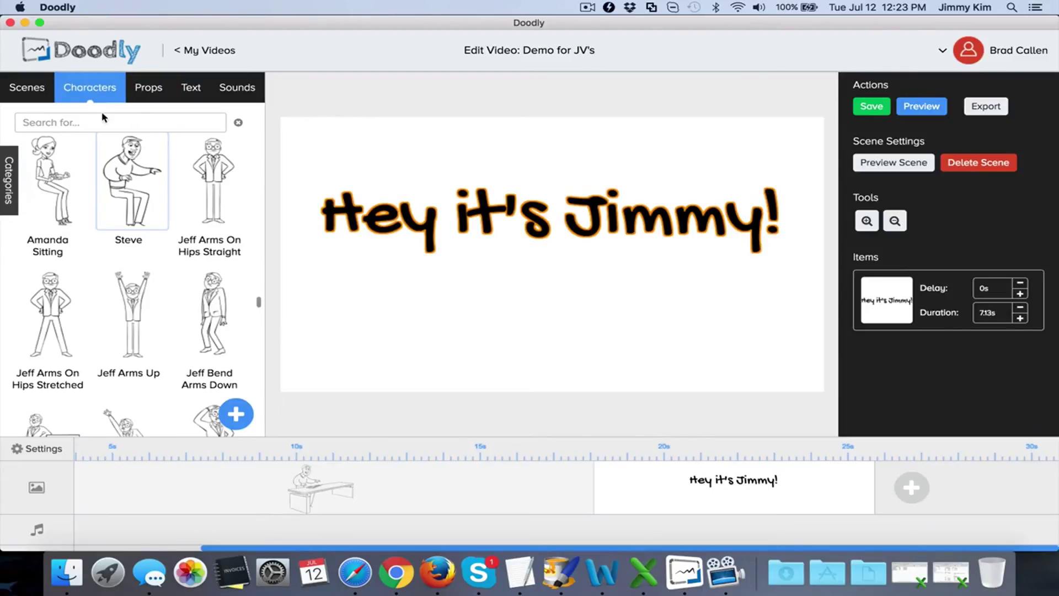
{"action": "scroll", "coordinate": [120, 181], "scroll_direction": "down", "scroll_amount": 5}
{"action": "scroll", "coordinate": [120, 180], "scroll_direction": "up", "scroll_amount": 8}
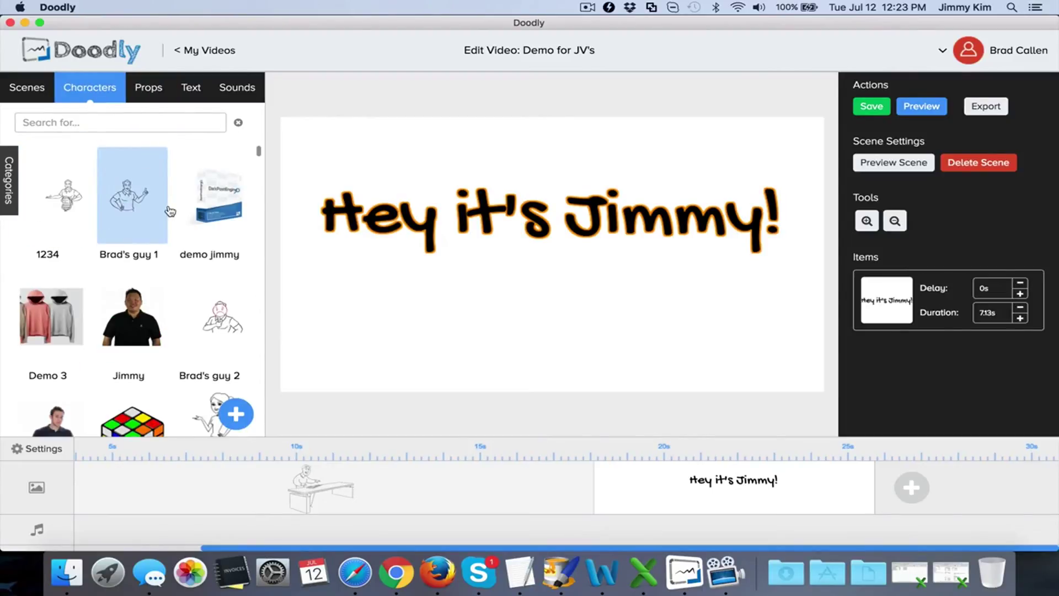
{"action": "scroll", "coordinate": [132, 315], "scroll_direction": "down", "scroll_amount": 2}
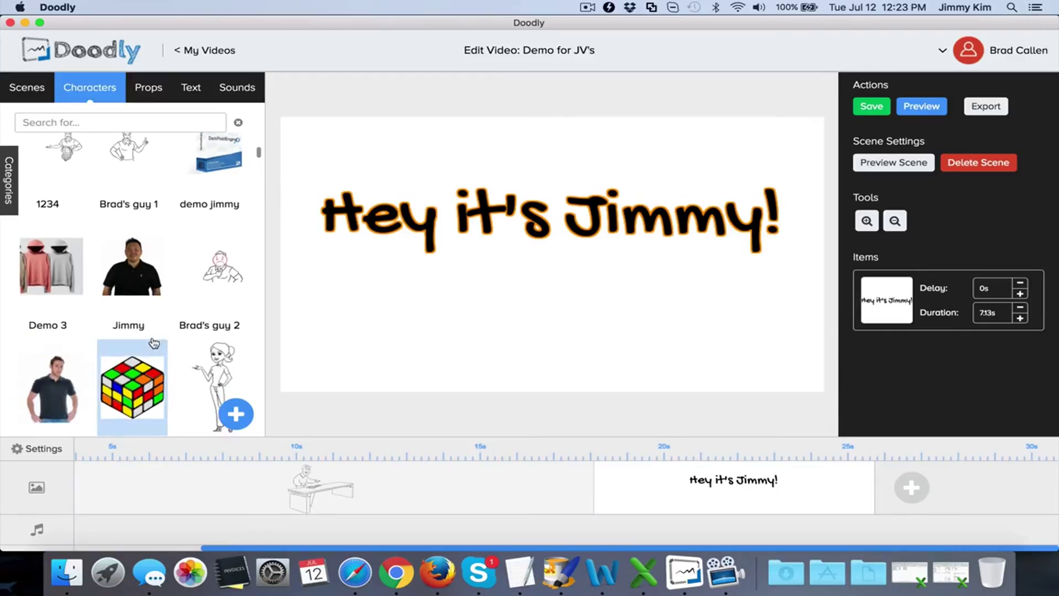
{"action": "scroll", "coordinate": [133, 315], "scroll_direction": "up", "scroll_amount": 2}
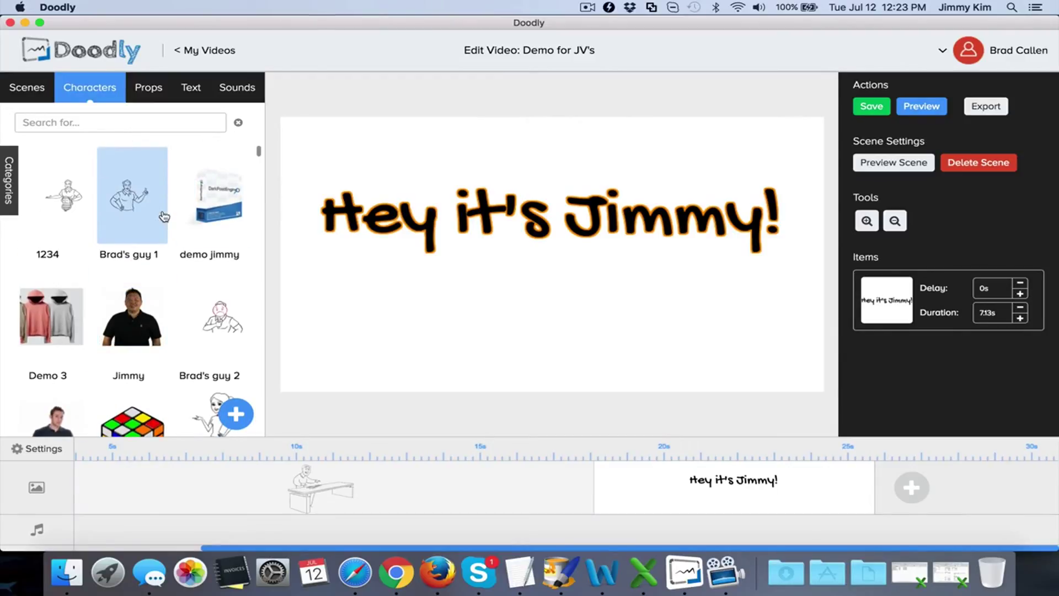
{"action": "left_click", "coordinate": [238, 87]}
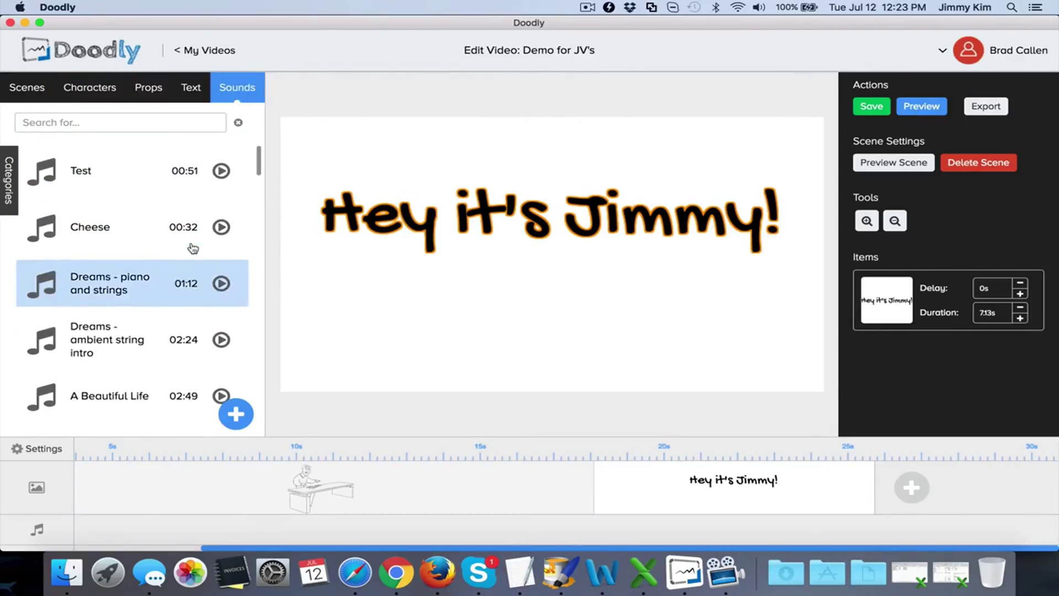
{"action": "scroll", "coordinate": [206, 312], "scroll_direction": "down", "scroll_amount": 3}
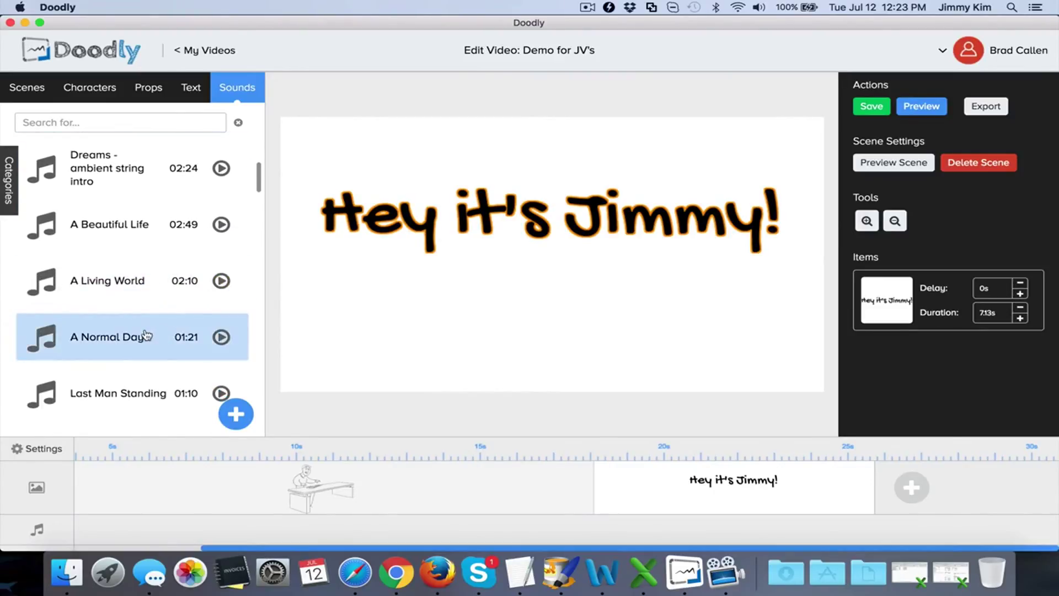
{"action": "scroll", "coordinate": [147, 335], "scroll_direction": "down", "scroll_amount": 1}
{"action": "double_click", "coordinate": [141, 357]}
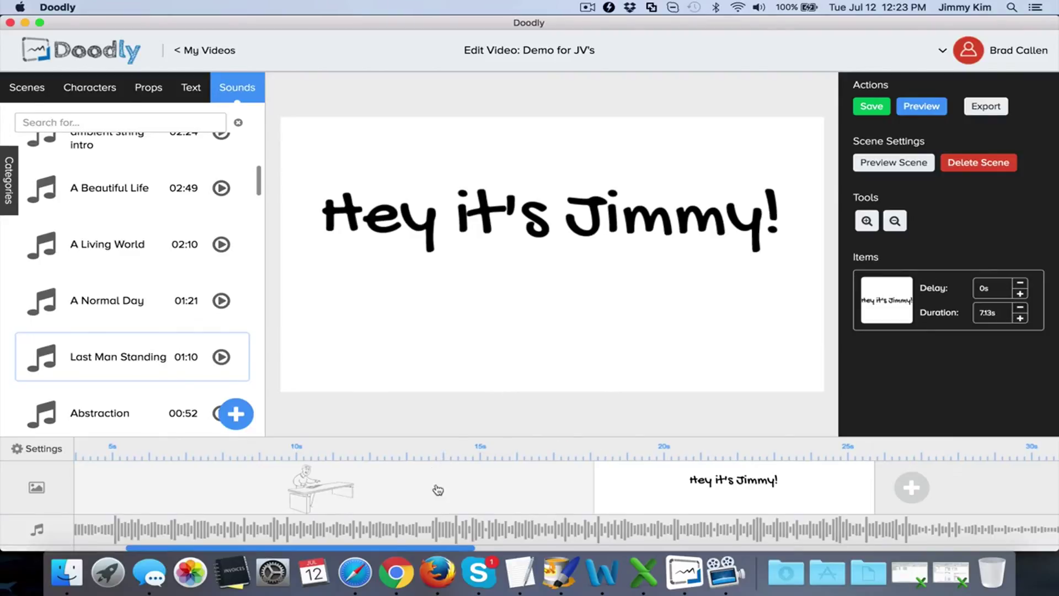
{"action": "scroll", "coordinate": [430, 529], "scroll_direction": "right", "scroll_amount": 8}
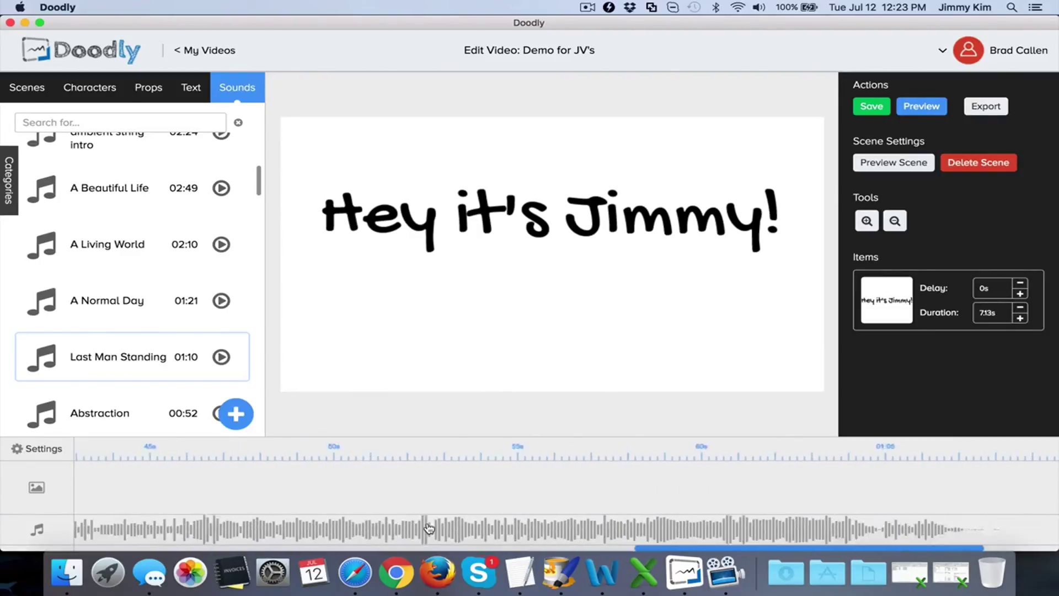
{"action": "scroll", "coordinate": [429, 528], "scroll_direction": "right", "scroll_amount": 3}
{"action": "left_click", "coordinate": [862, 523]}
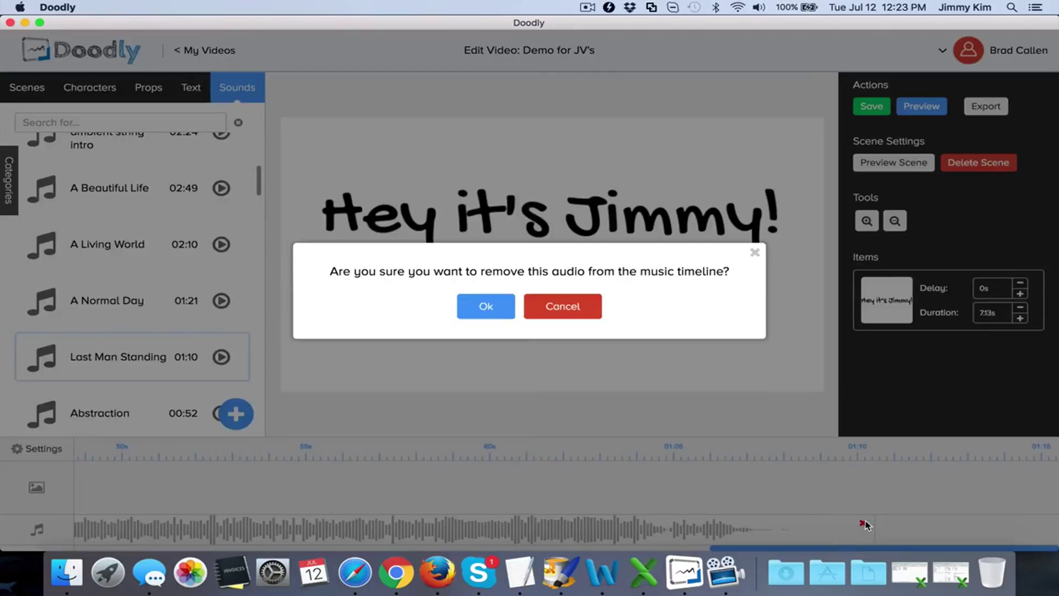
{"action": "left_click", "coordinate": [486, 306]}
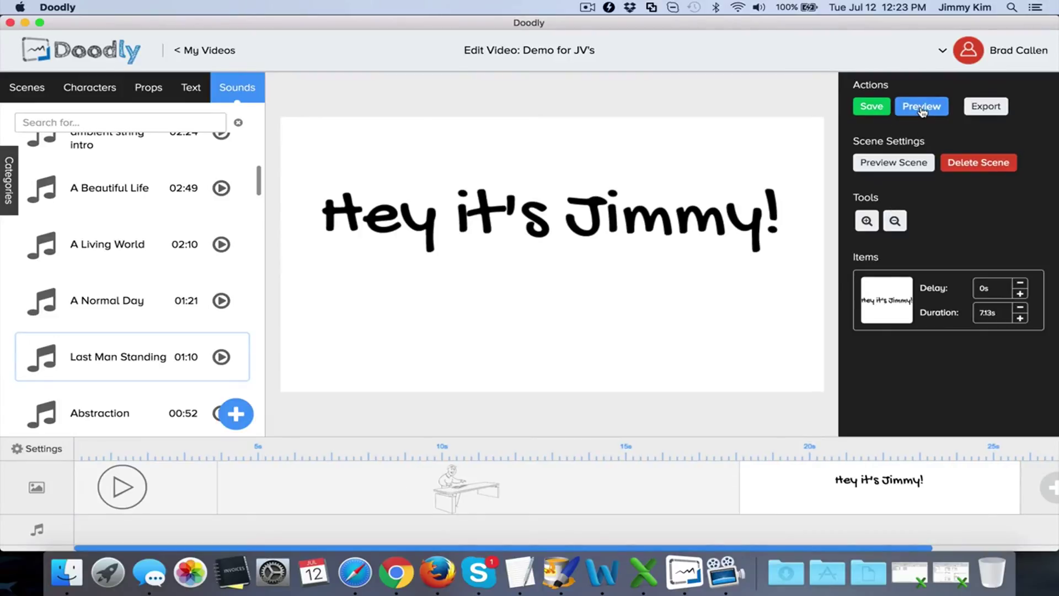
{"action": "left_click", "coordinate": [985, 106]}
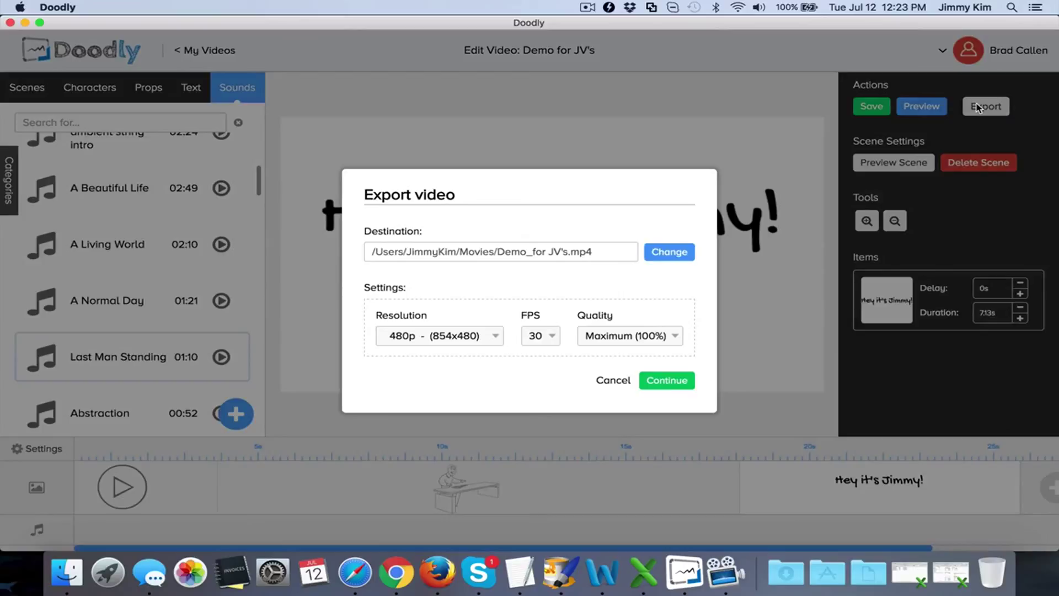
{"action": "left_click", "coordinate": [438, 335]}
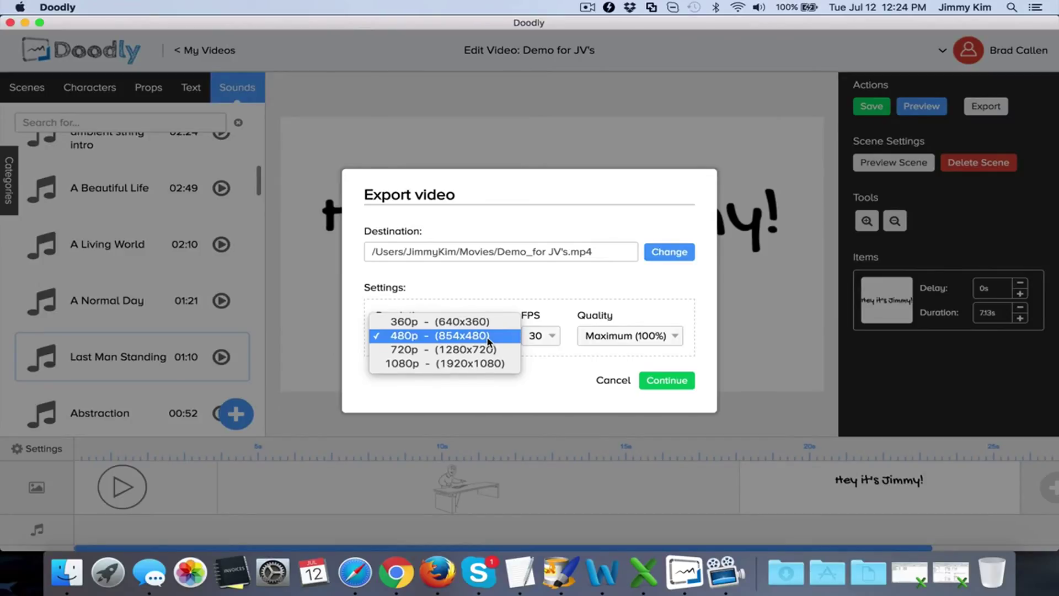
{"action": "left_click", "coordinate": [516, 302]}
{"action": "left_click", "coordinate": [542, 334]}
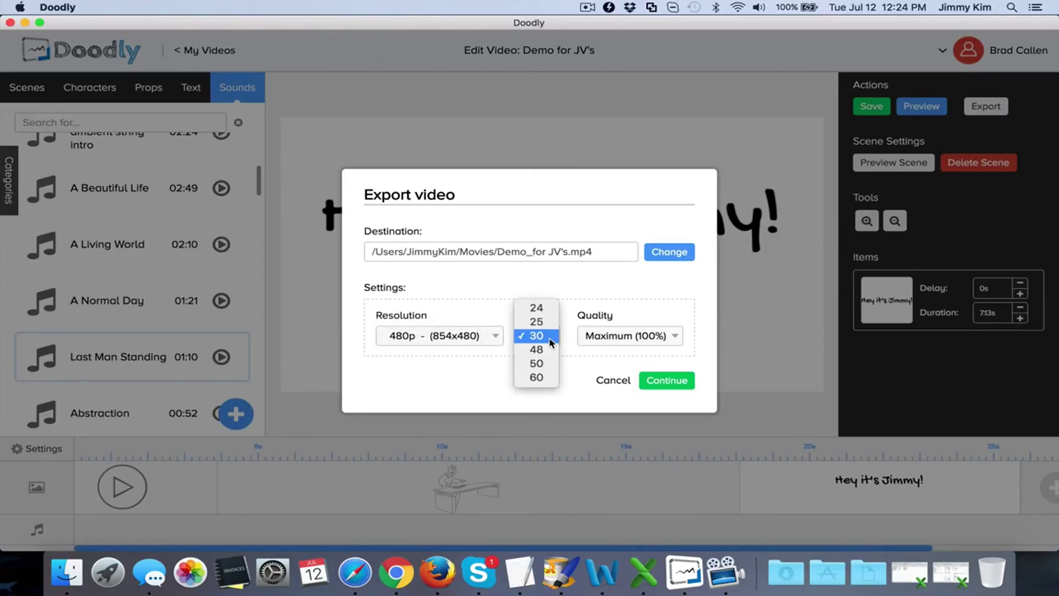
{"action": "left_click", "coordinate": [551, 337]}
{"action": "left_click", "coordinate": [626, 336]}
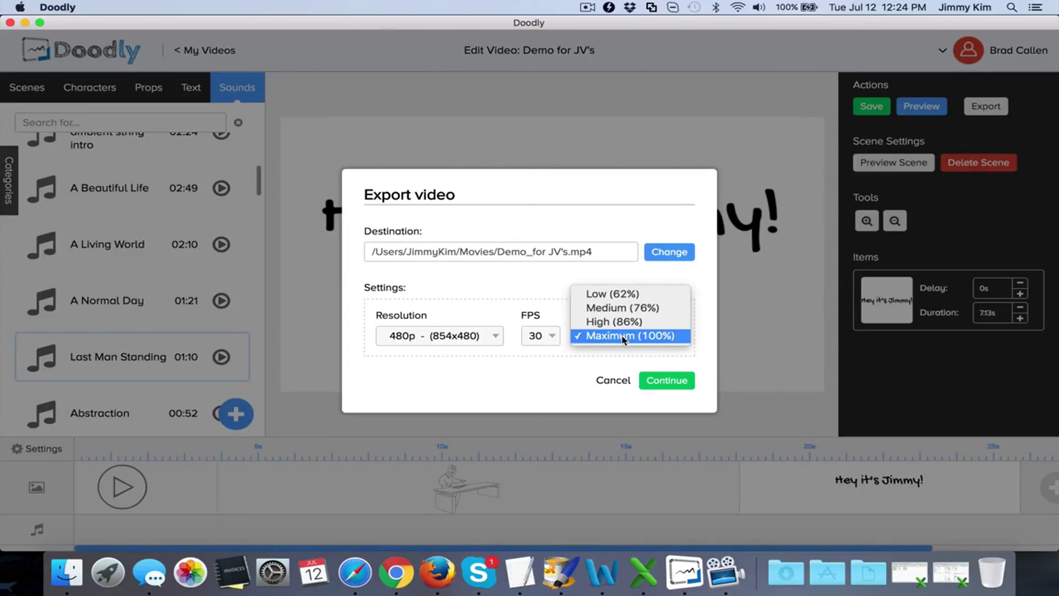
{"action": "left_click", "coordinate": [606, 381]}
{"action": "left_click", "coordinate": [613, 380]}
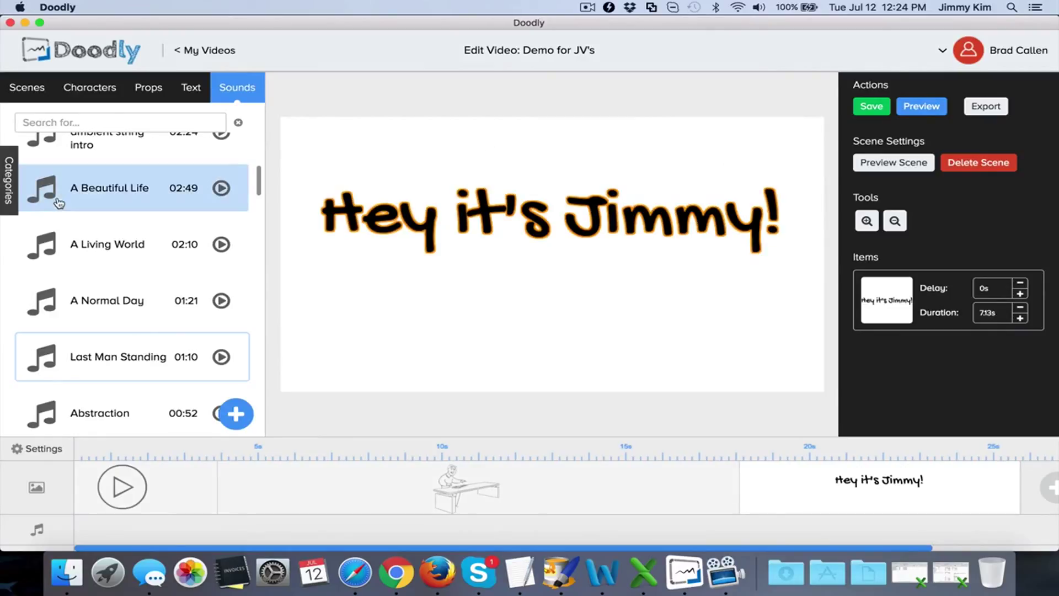
Browse the scene backgrounds and characters, ending on the props library
{"action": "left_click", "coordinate": [27, 87]}
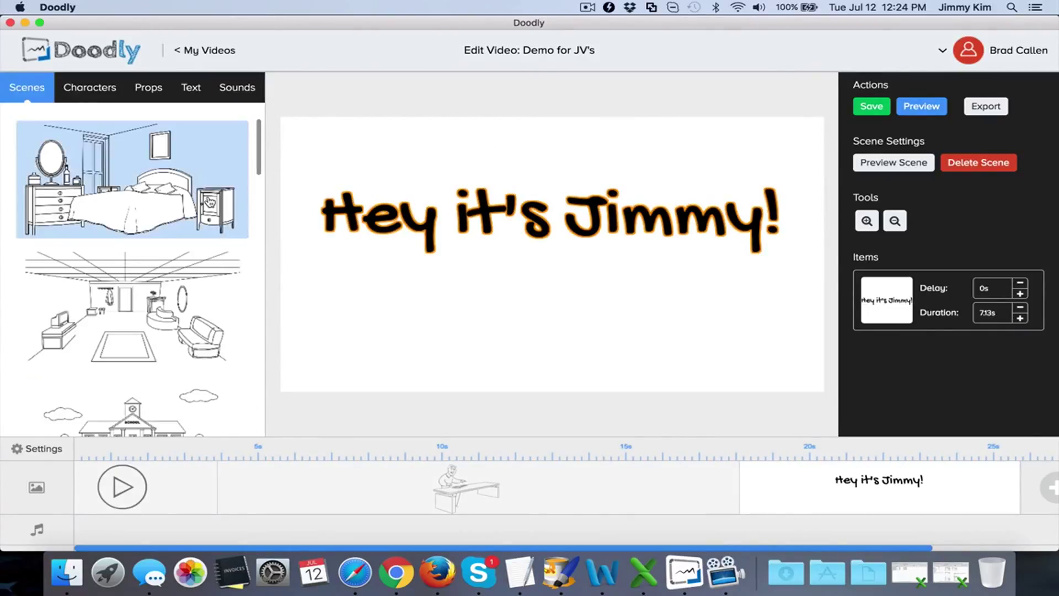
{"action": "scroll", "coordinate": [210, 202], "scroll_direction": "down", "scroll_amount": 10}
{"action": "scroll", "coordinate": [211, 202], "scroll_direction": "down", "scroll_amount": 5}
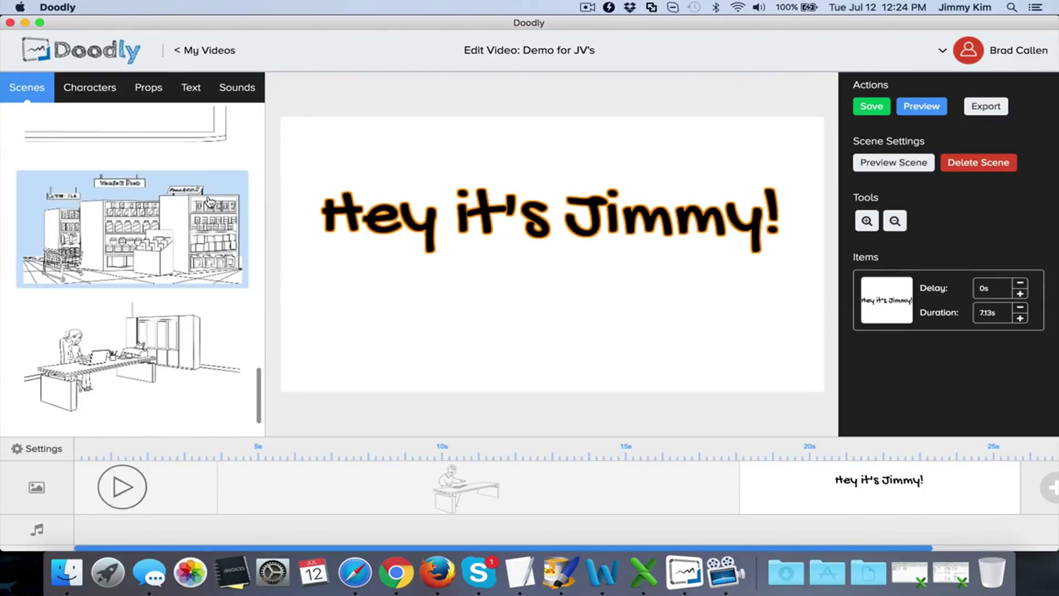
{"action": "scroll", "coordinate": [210, 203], "scroll_direction": "up", "scroll_amount": 10}
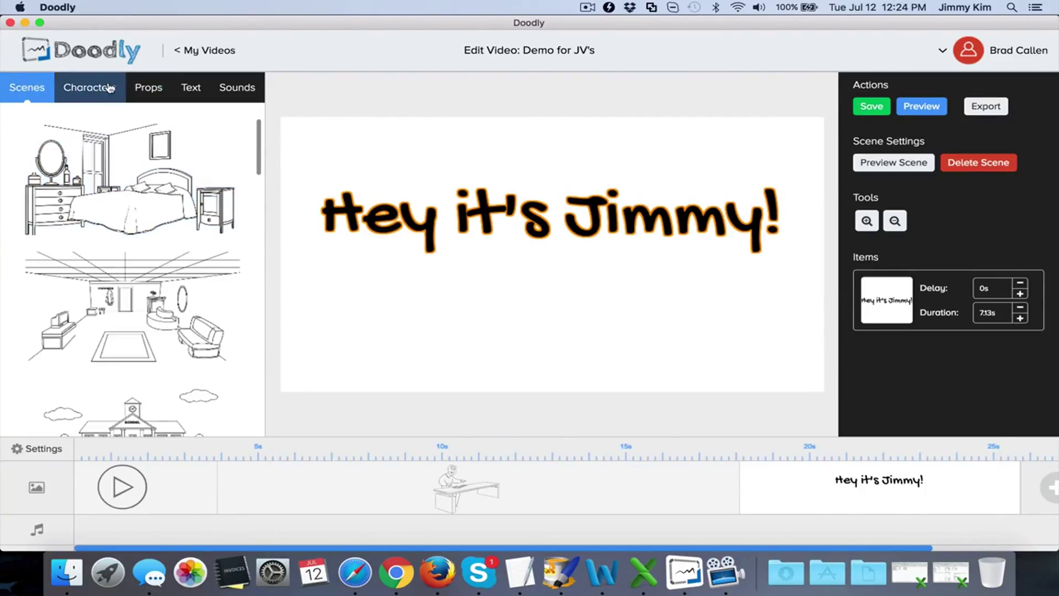
{"action": "left_click", "coordinate": [89, 87]}
{"action": "left_click", "coordinate": [148, 87]}
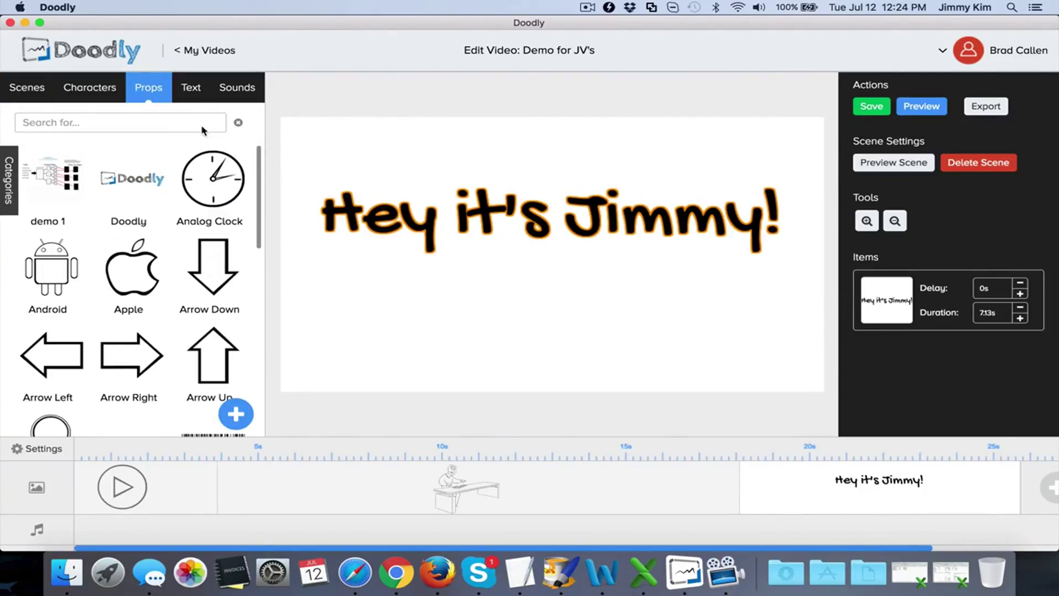